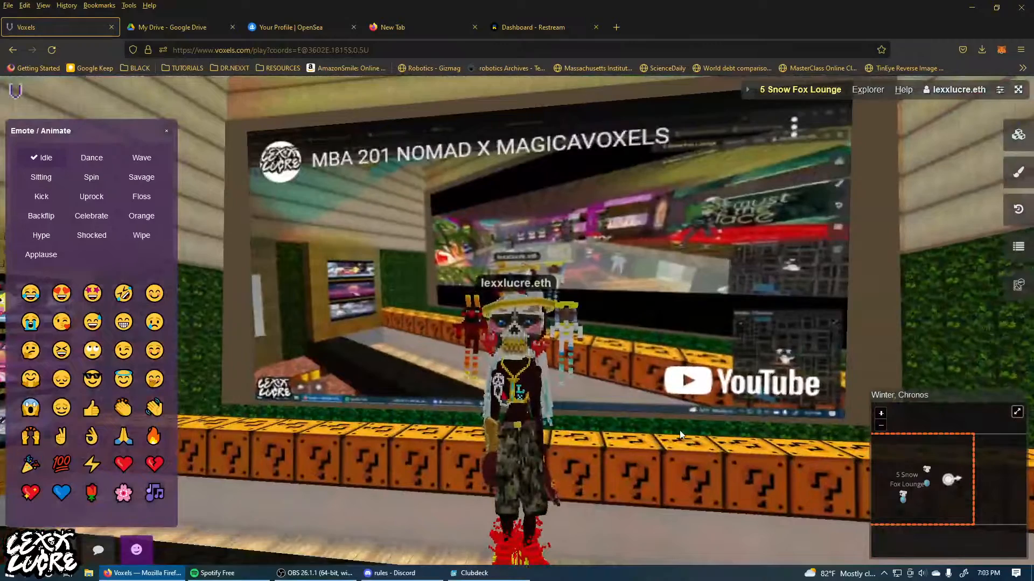
Switch to the other desktop, minimize the browser there and open MagicaVoxel maximized with the backup dragon head model.
drag(680, 432, 638, 449)
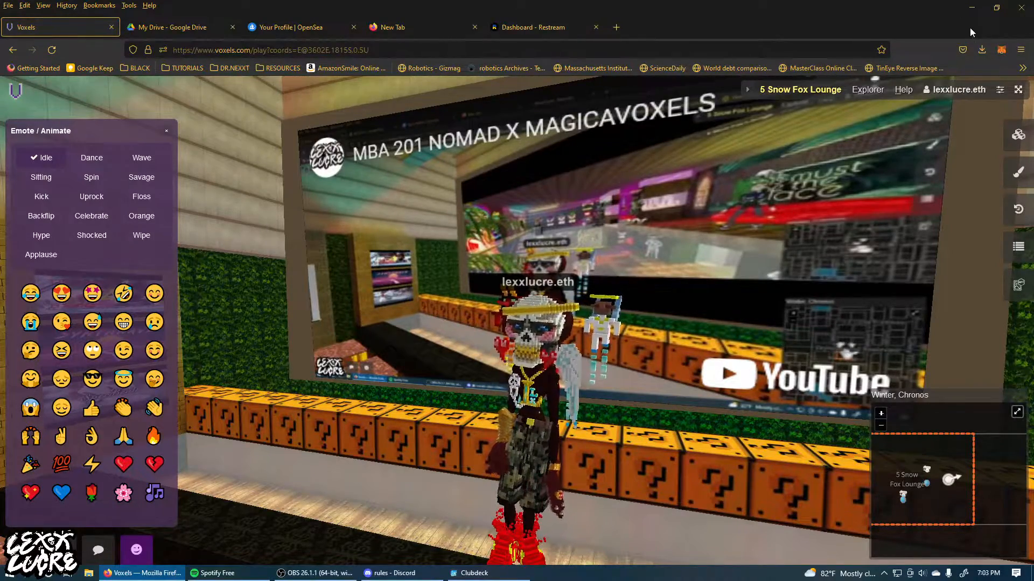
key(ctrl+super+Right)
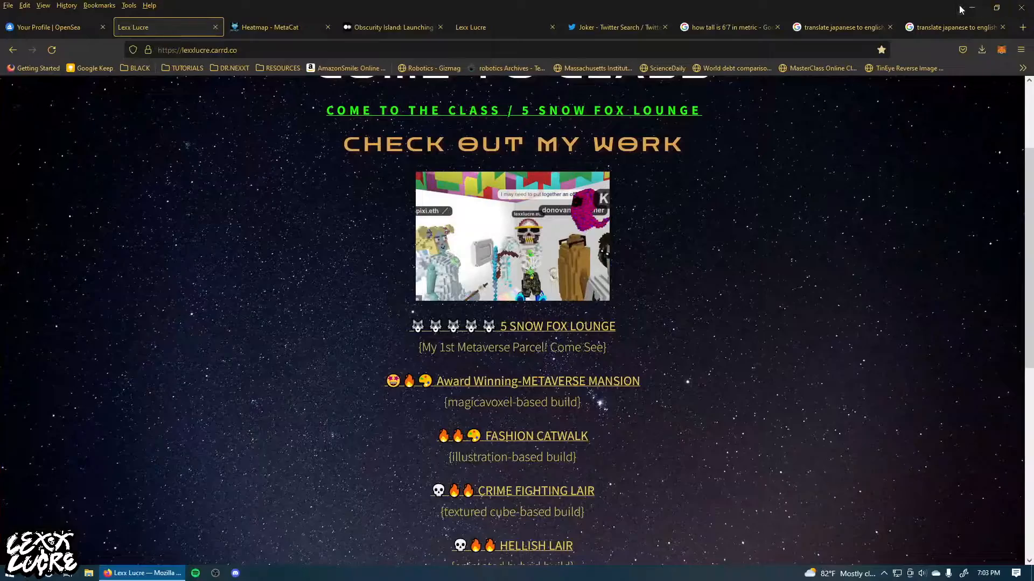
click(966, 12)
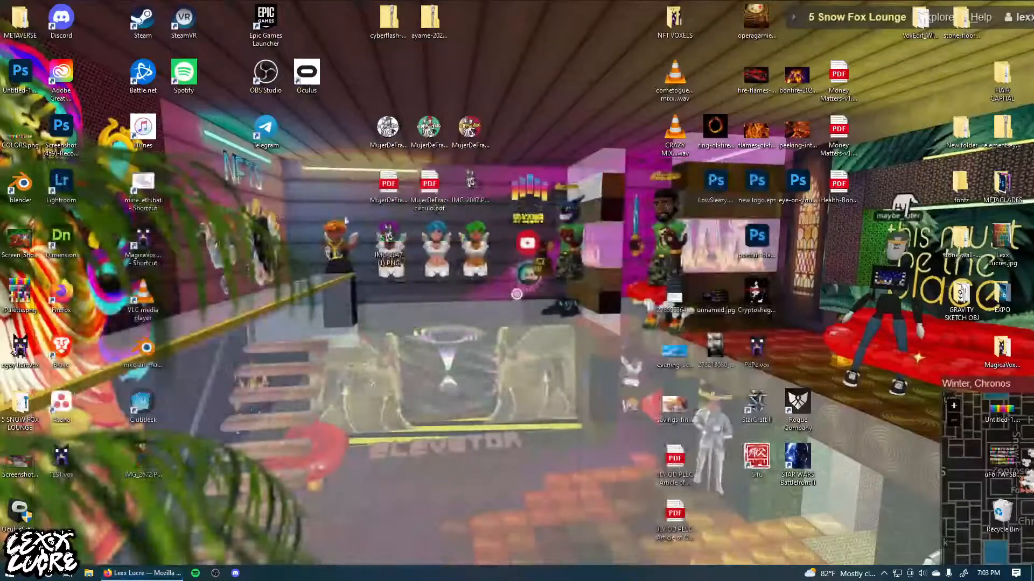
double_click(154, 237)
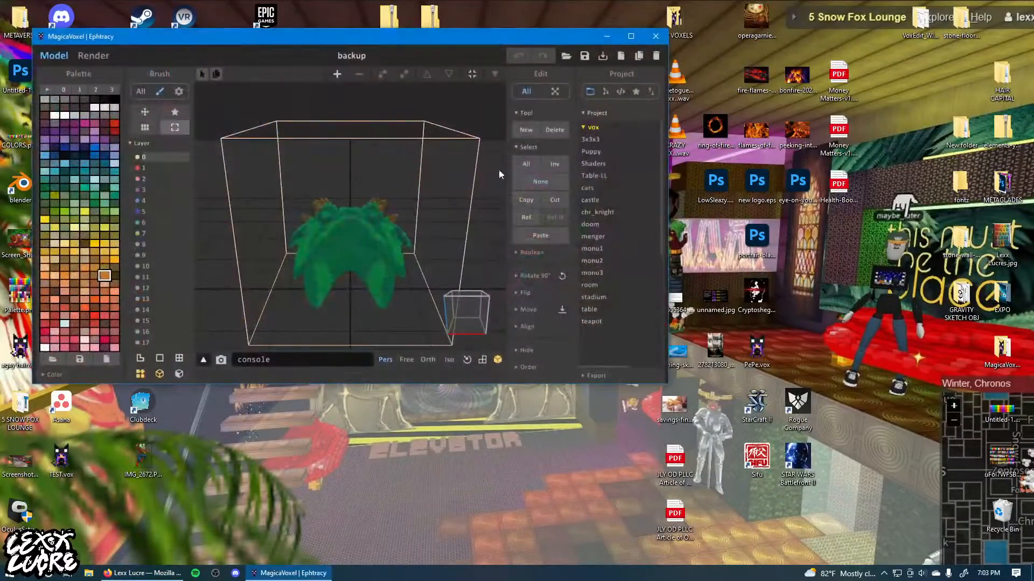
click(630, 36)
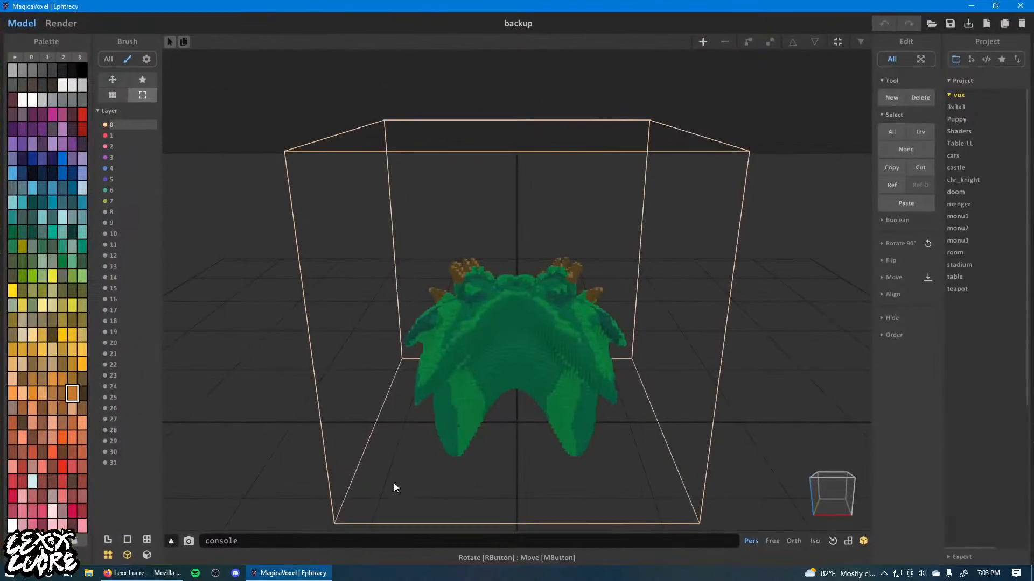
right_drag(397, 487, 470, 457)
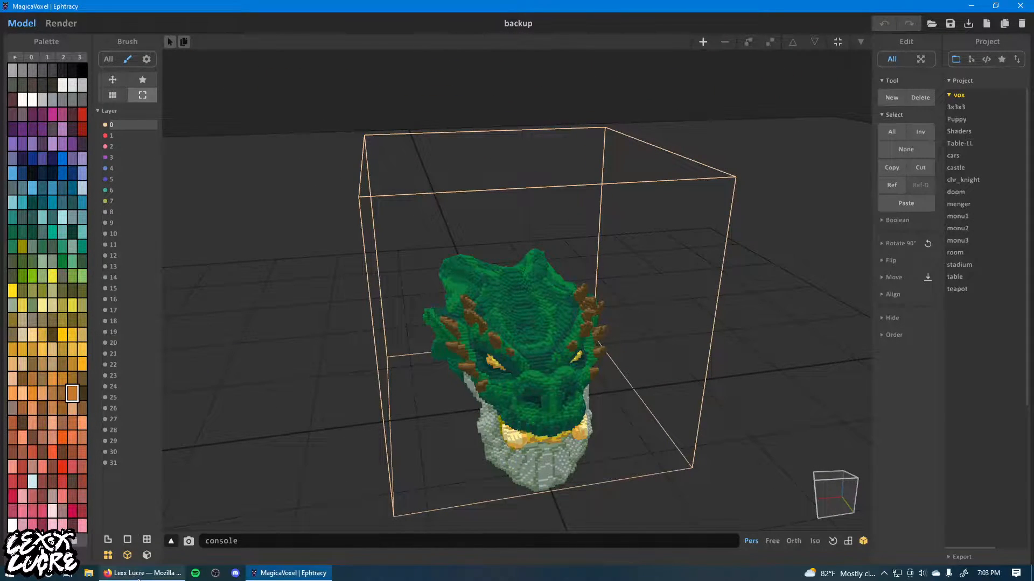
Return to Voxels in Firefox and add a Megavox feature on the hedge wall beside the YouTube screen.
mouse_move(139, 579)
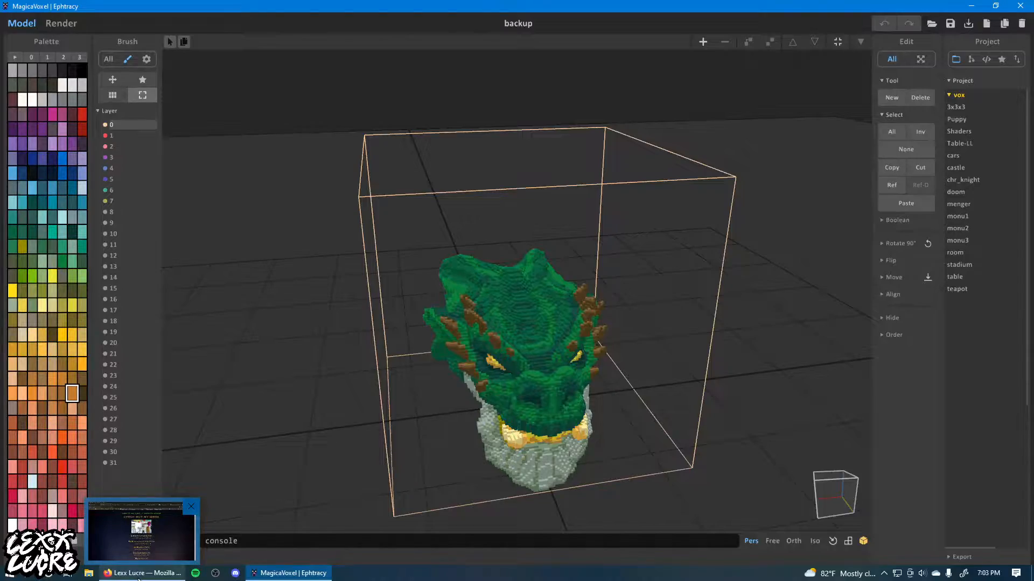
click(139, 575)
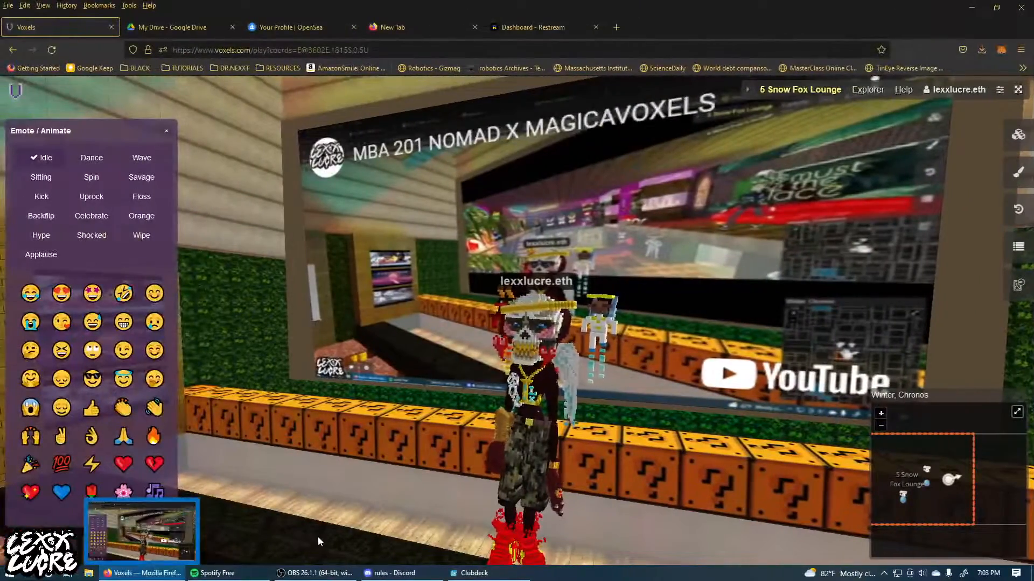
drag(327, 474, 706, 444)
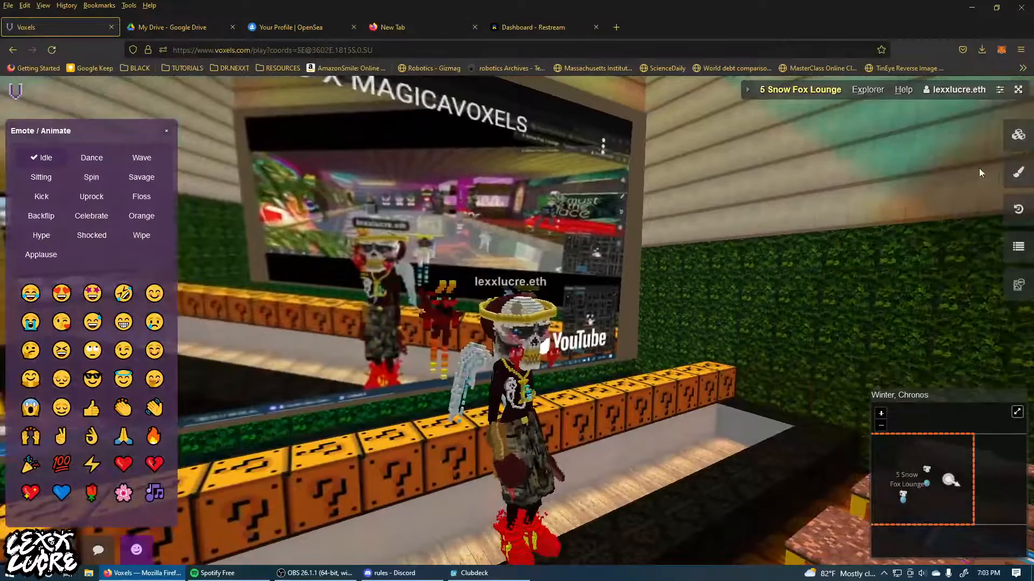
click(1001, 134)
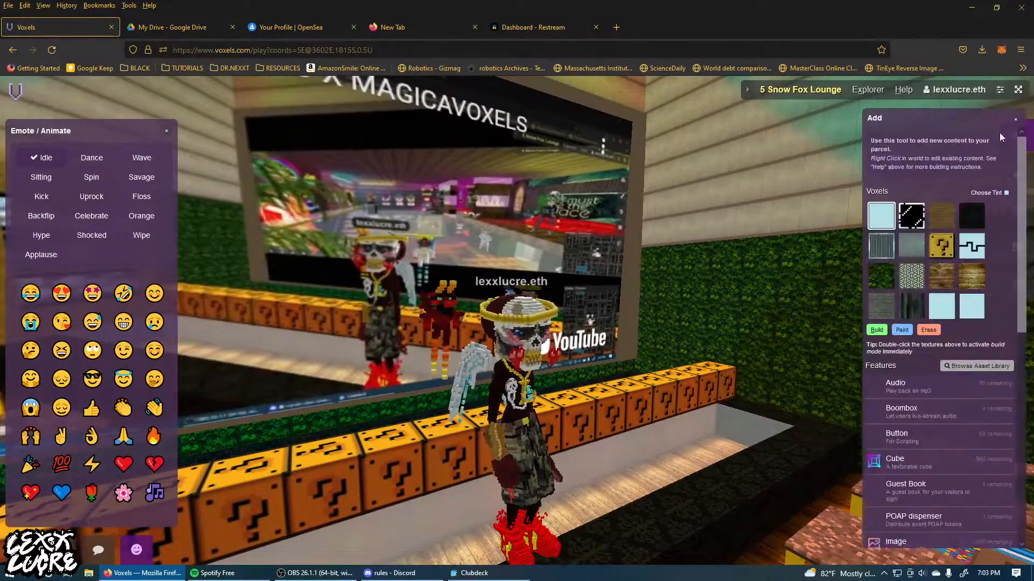
scroll(910, 388, down, 3)
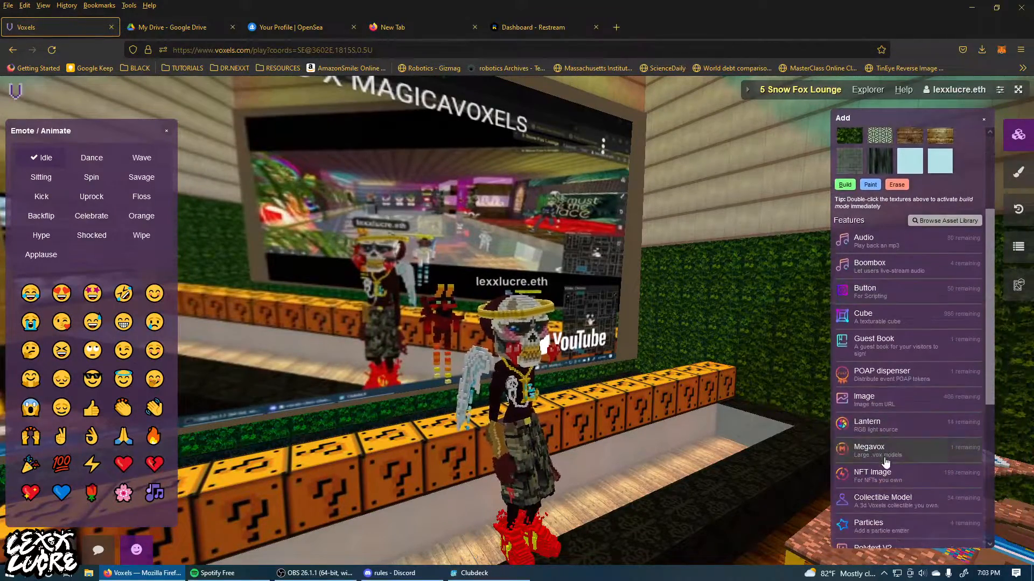
click(908, 451)
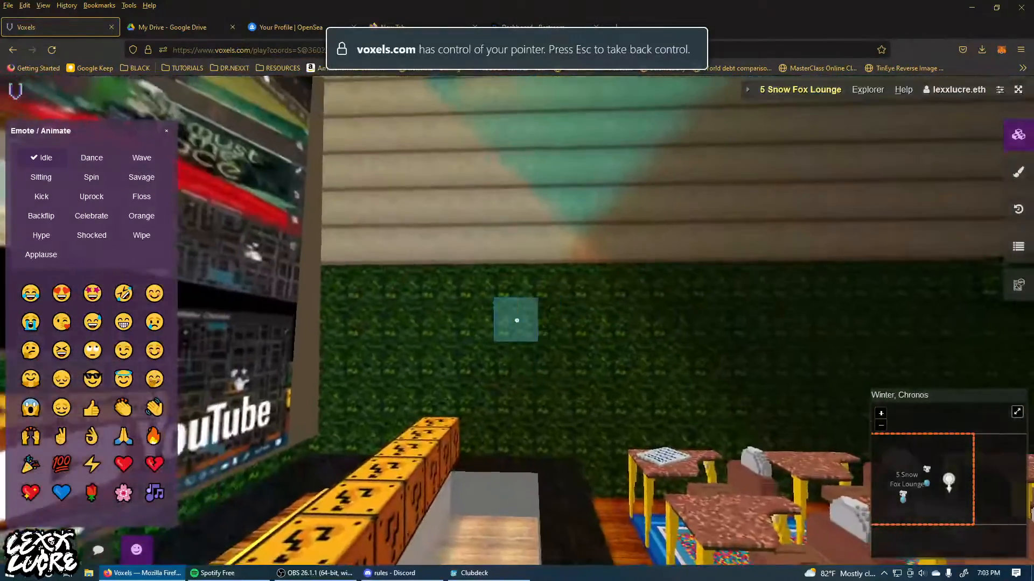
click(517, 321)
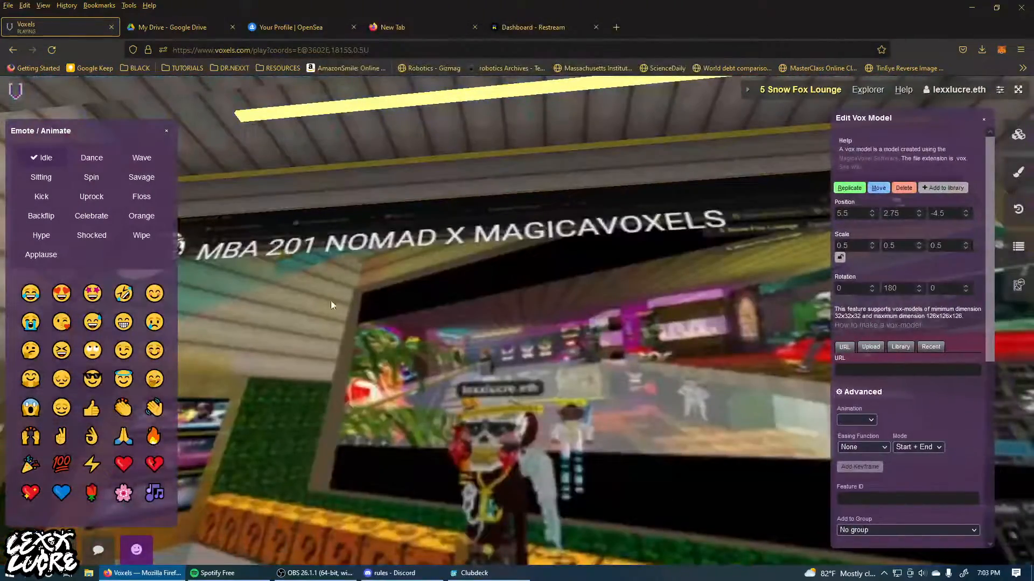
drag(331, 300, 701, 423)
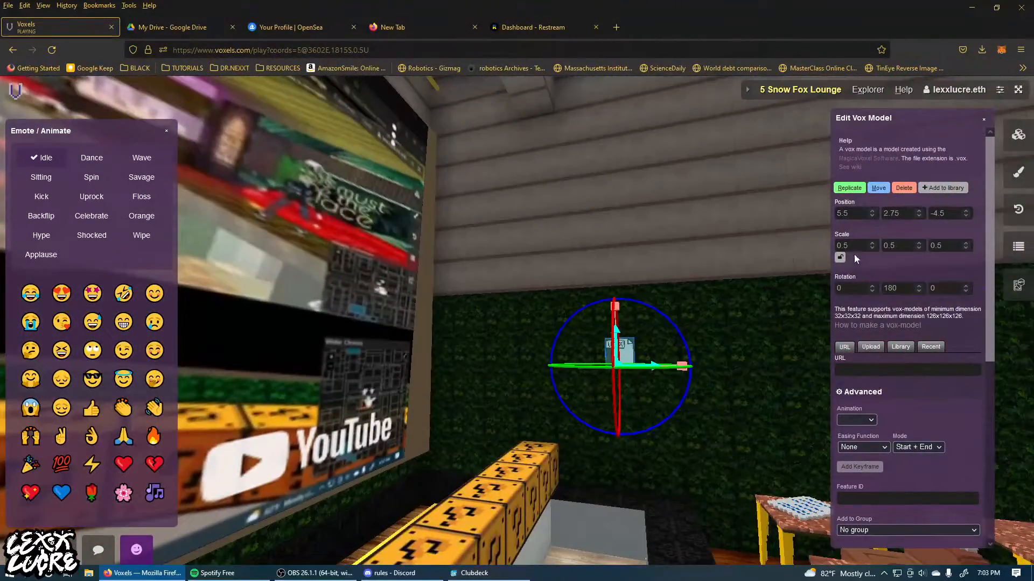
Upload DragonHead.vox from the recent files as the source file of the new Megavox.
click(867, 347)
click(858, 362)
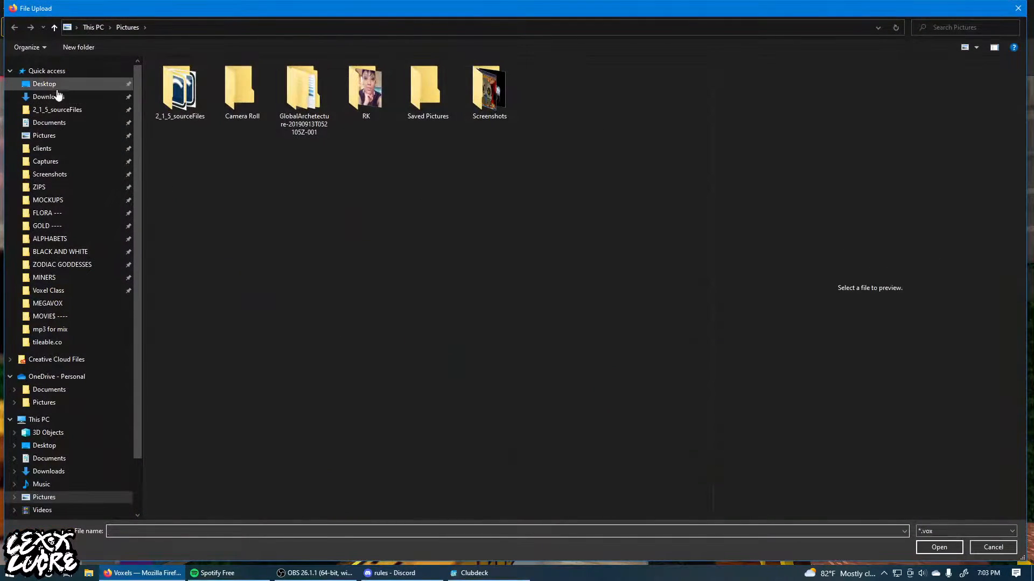
click(52, 71)
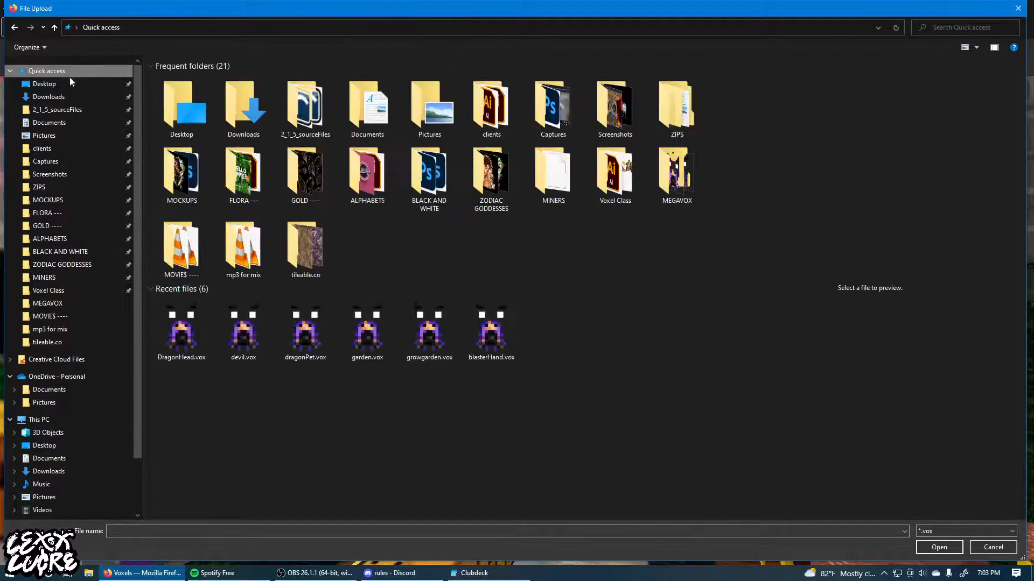
click(183, 338)
click(928, 548)
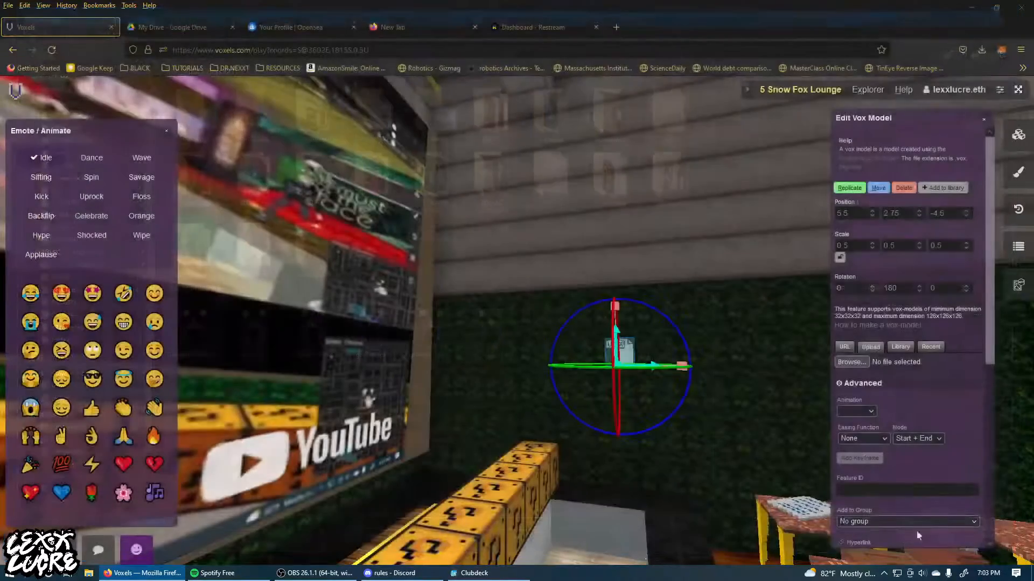
Upload devil.vox from the MEGAVOX folder to the same Megavox, with the folder sorted by date modified.
drag(463, 209, 640, 257)
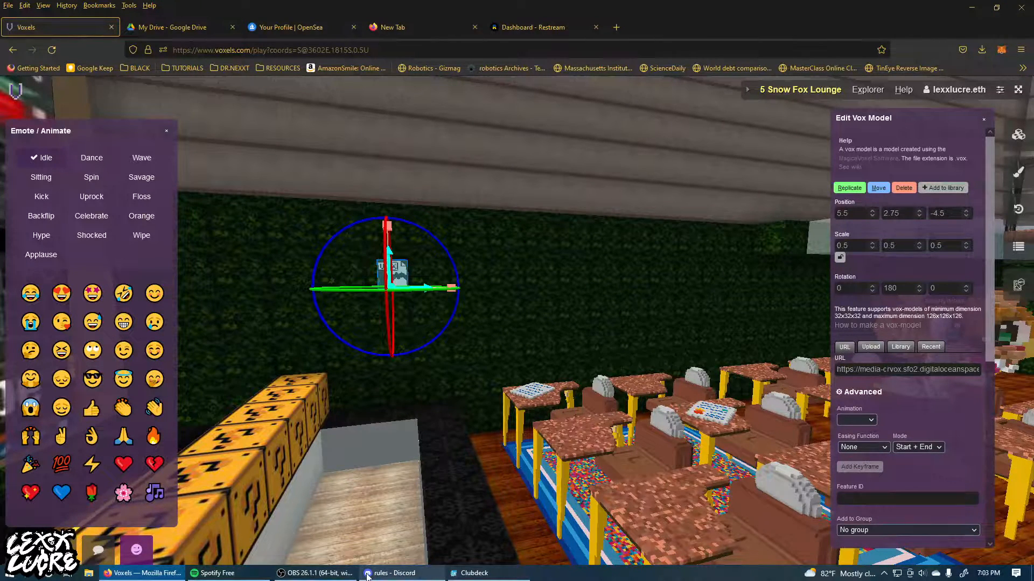
mouse_move(367, 576)
click(871, 347)
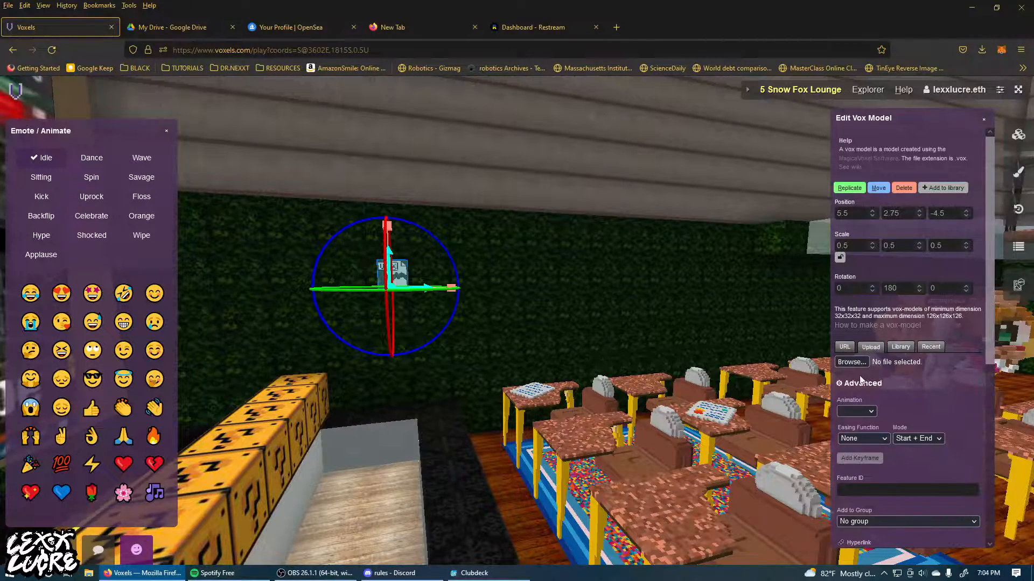
click(848, 363)
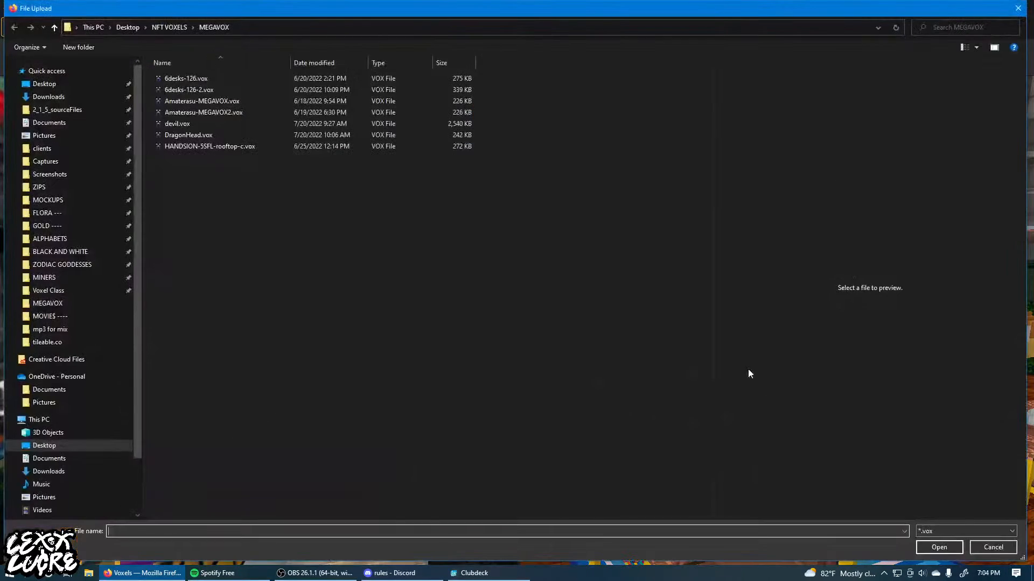
click(210, 124)
click(333, 66)
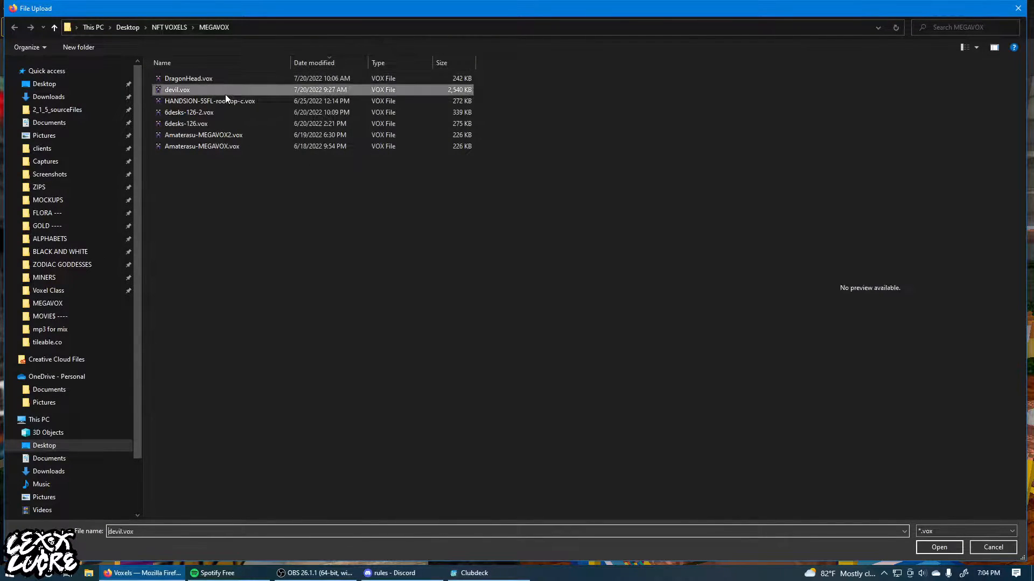
click(941, 543)
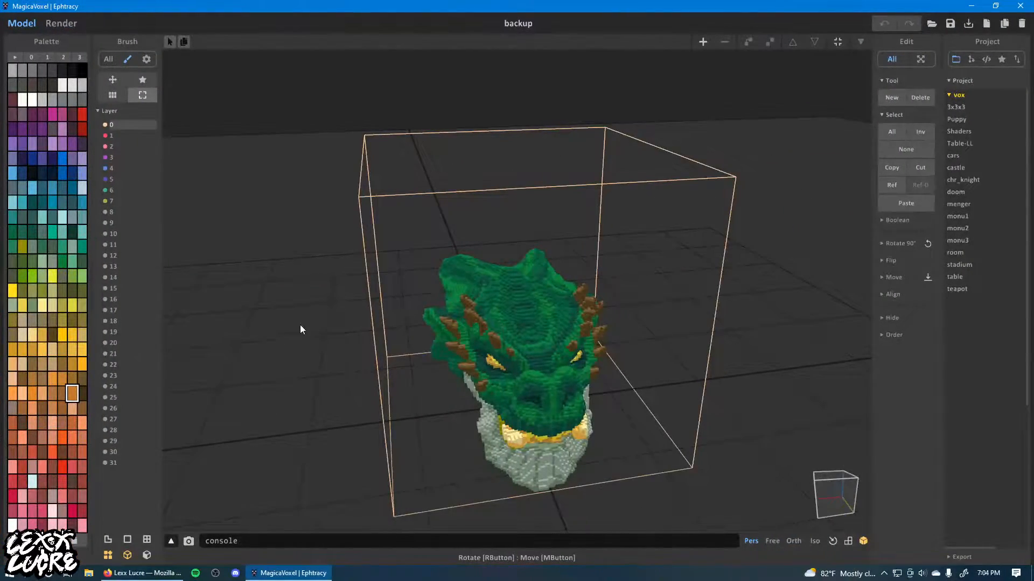
Switch to MagicaVoxel and open DragonHead.vox from the recent files.
right_drag(299, 325, 377, 323)
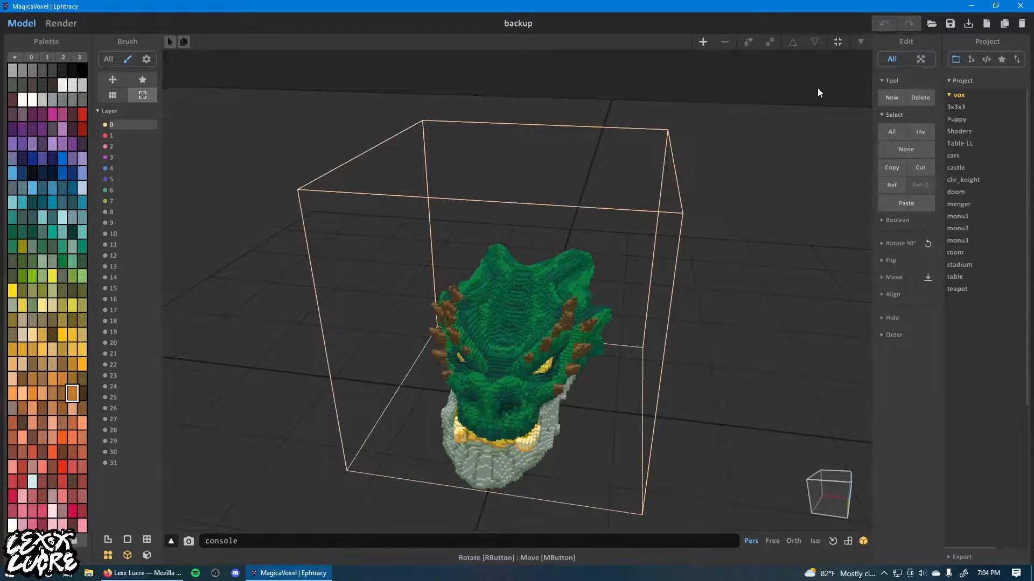
click(932, 24)
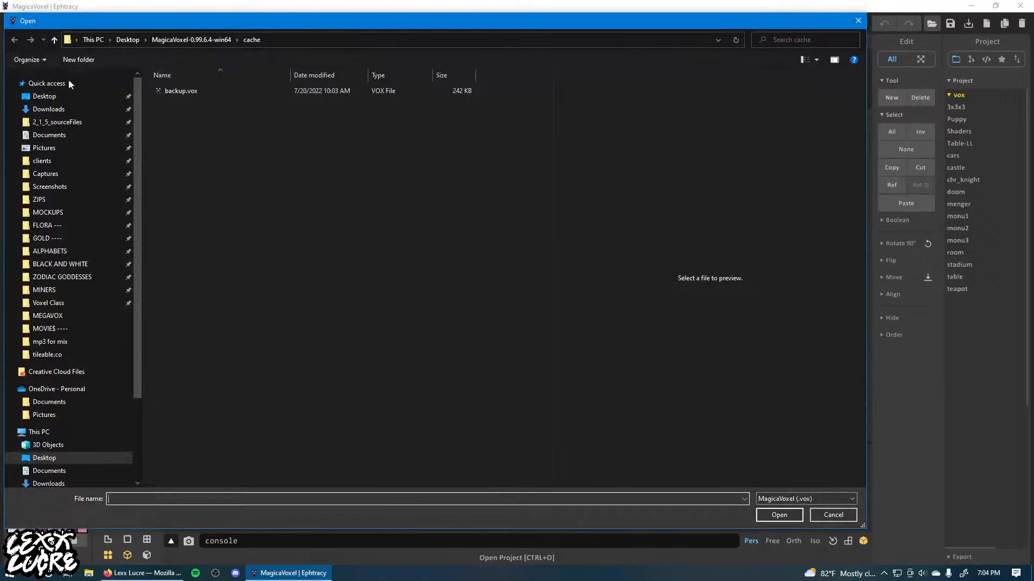
click(47, 82)
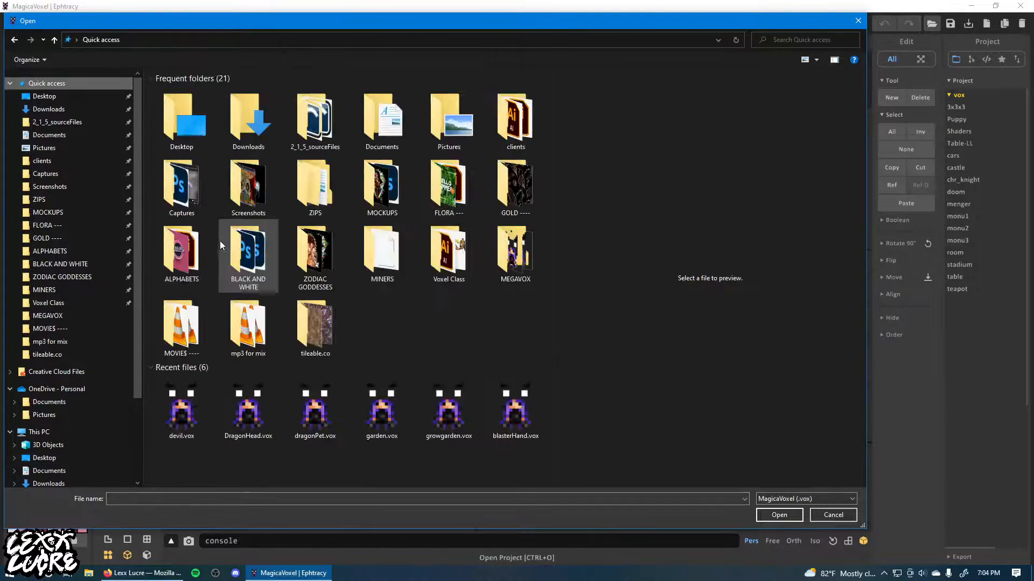
click(238, 418)
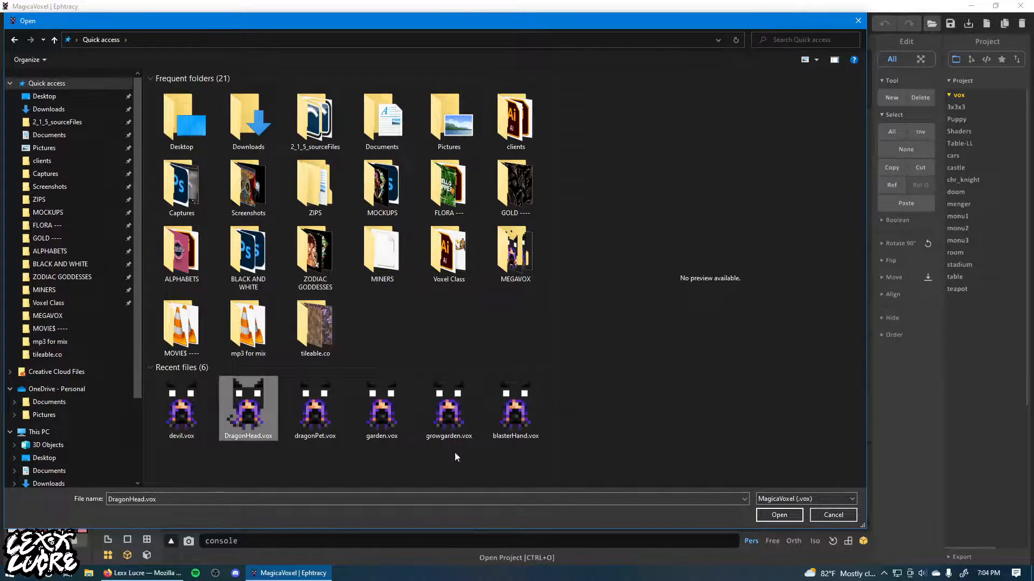
click(775, 515)
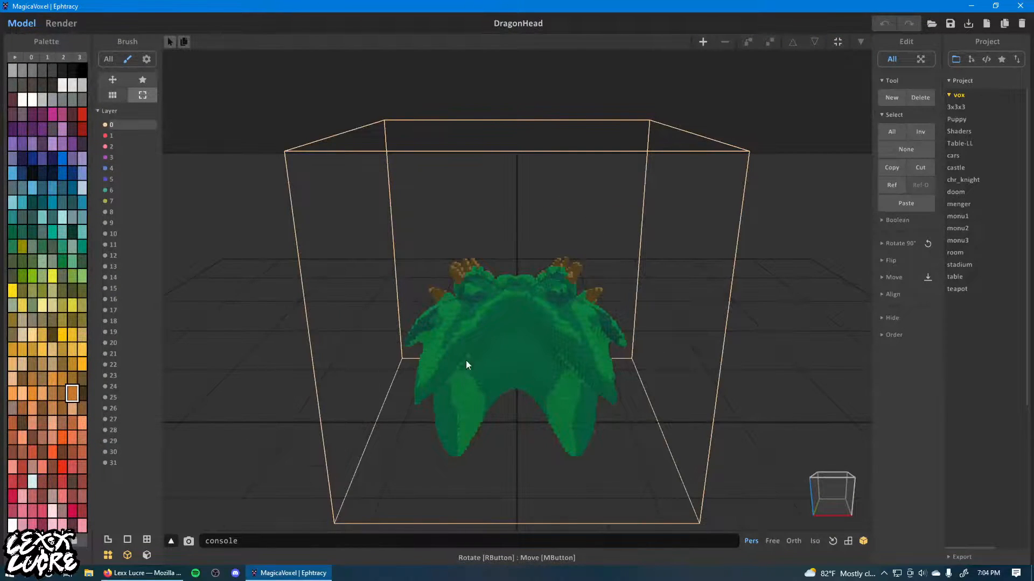
Enter edit mode for the dragon head model, flip it along the Y axis and save the file.
click(619, 284)
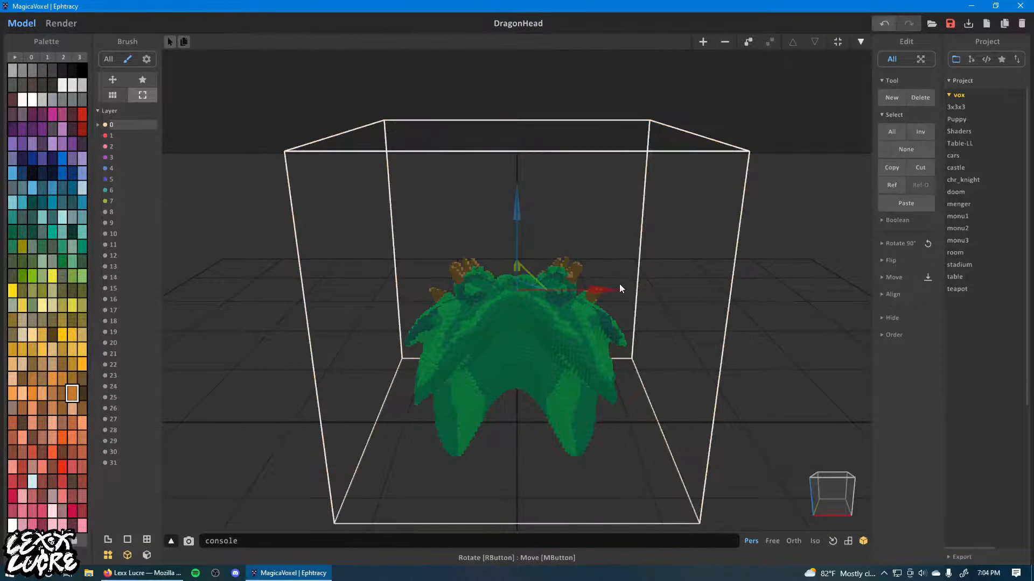
click(861, 44)
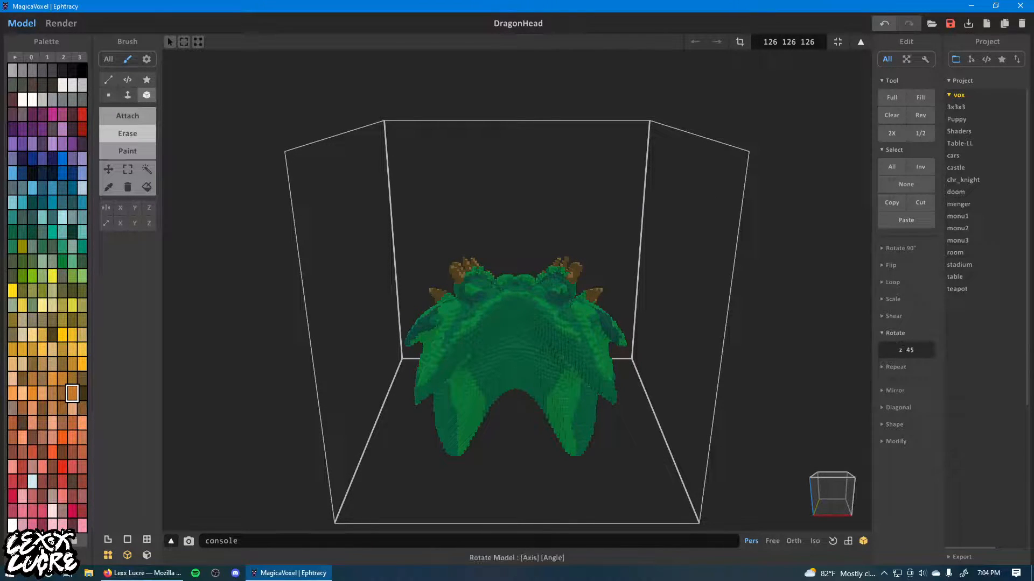
click(881, 264)
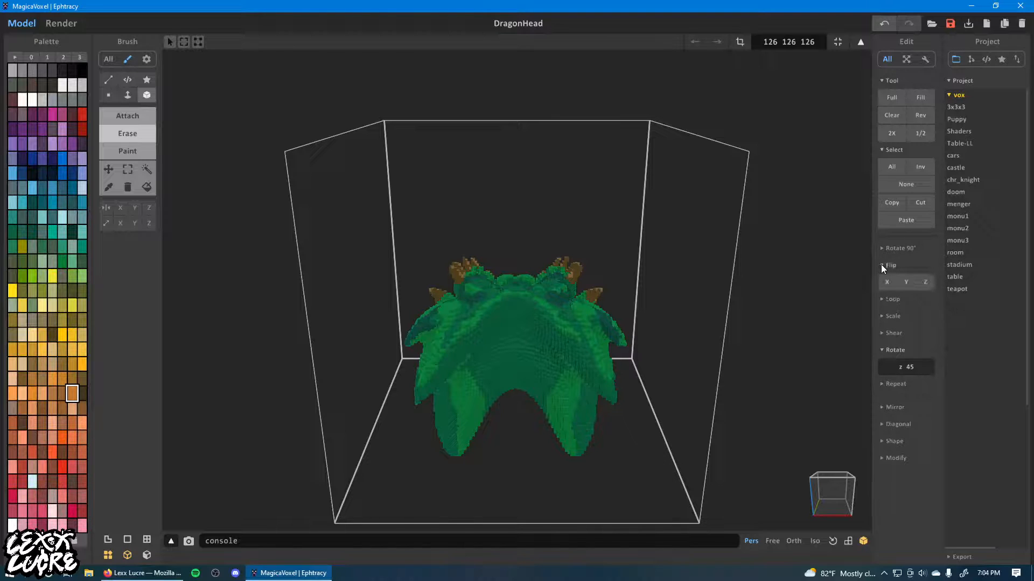
click(903, 280)
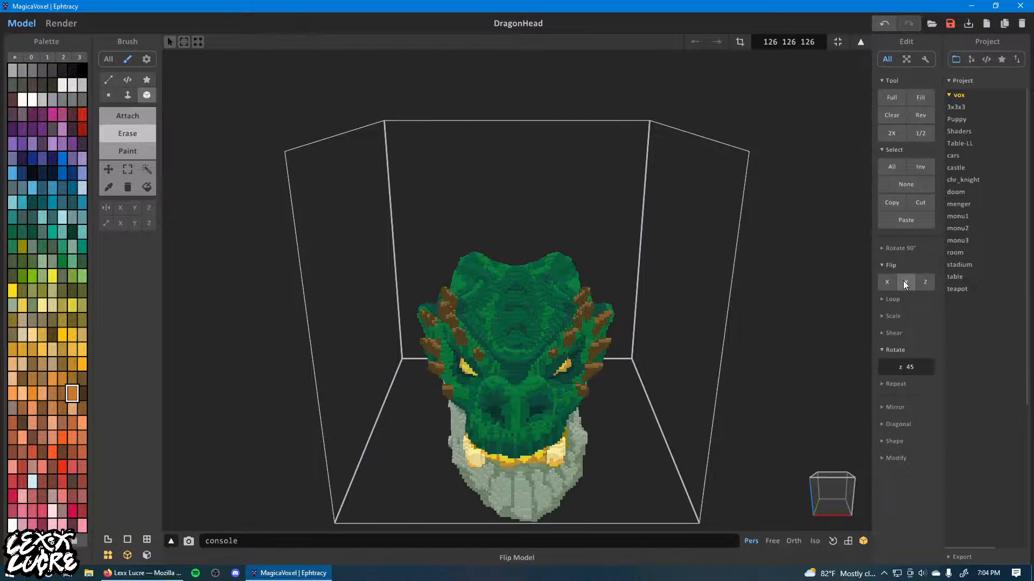
click(950, 23)
Display the fine voxel grid without the coarse frame lines and select all voxels of the dragon head.
mouse_move(626, 431)
right_down()
mouse_move(622, 386)
mouse_move(615, 413)
mouse_move(641, 412)
mouse_move(621, 412)
right_up()
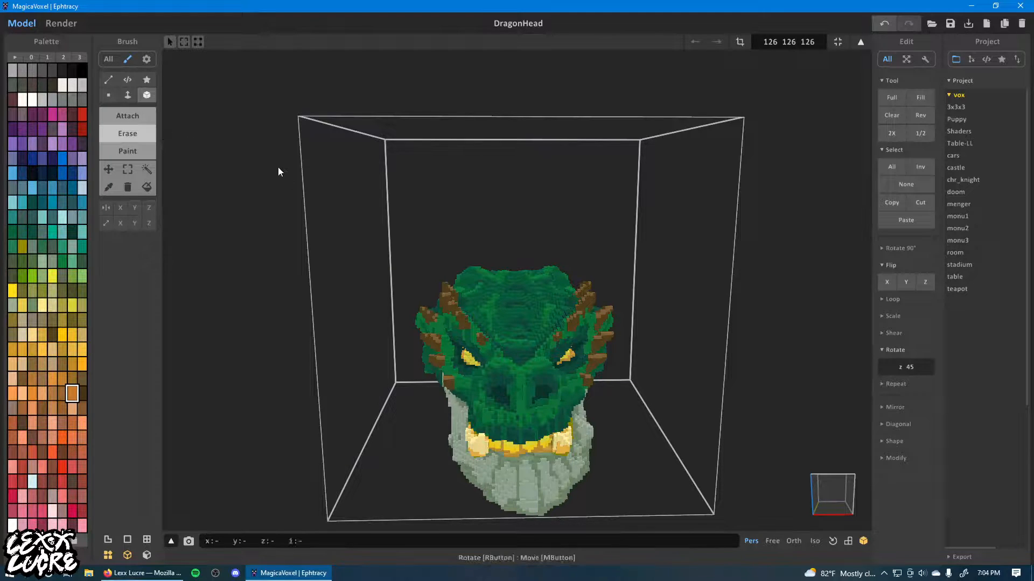
click(127, 540)
click(146, 539)
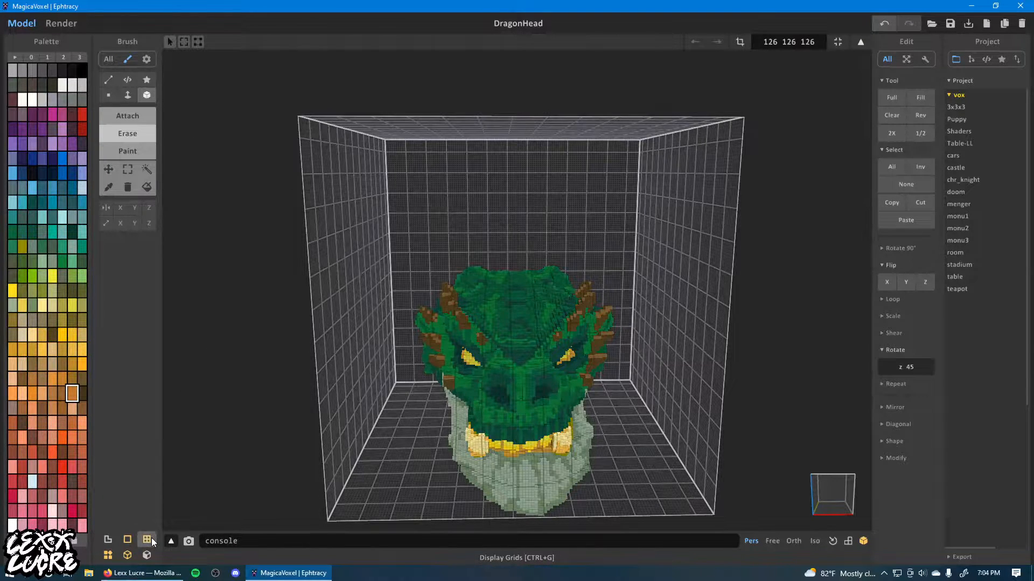
click(126, 539)
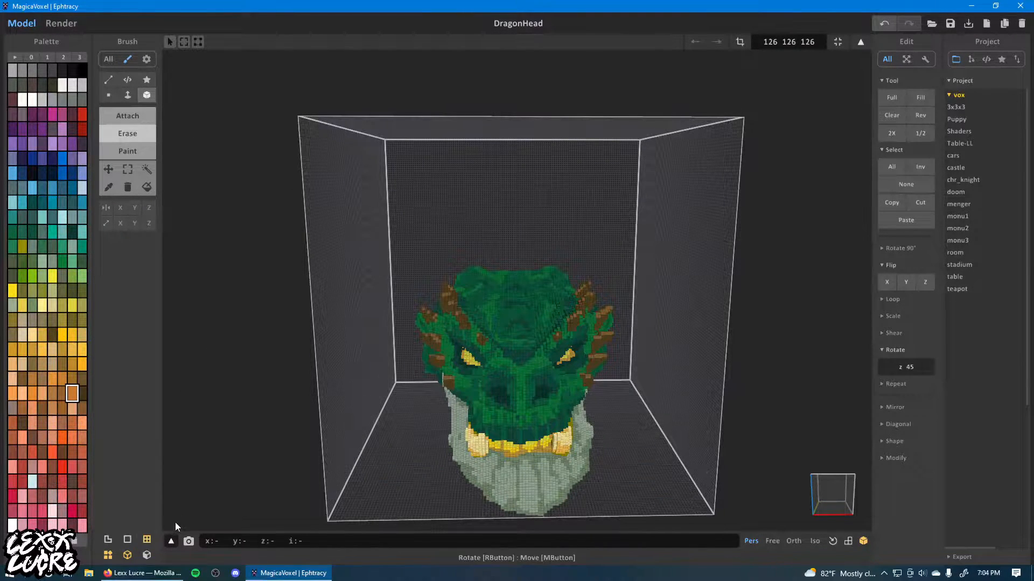
key(ctrl+a)
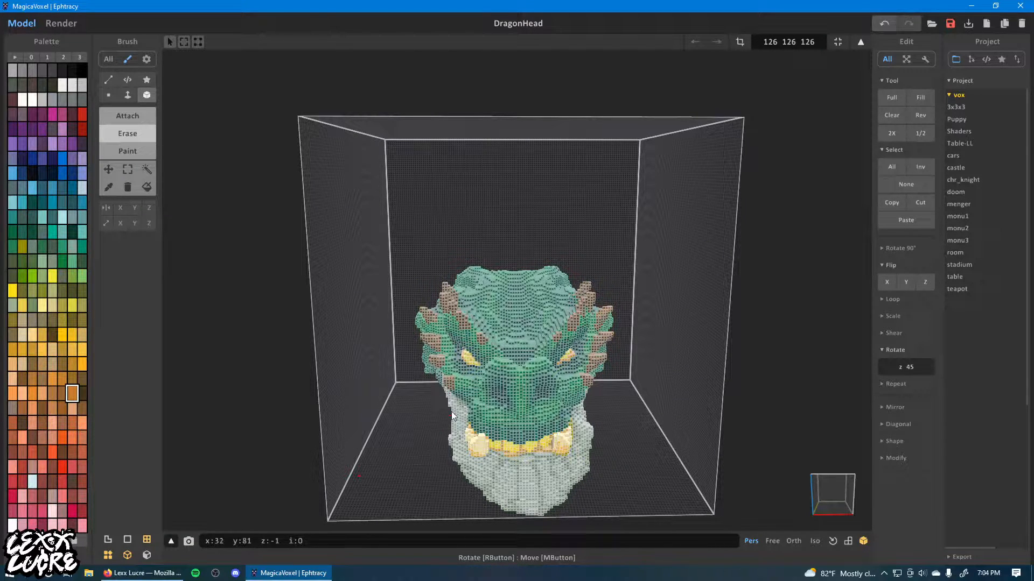
Try deleting the dragon head's voxels and the emptied model object, and undo the deletions.
key(Delete)
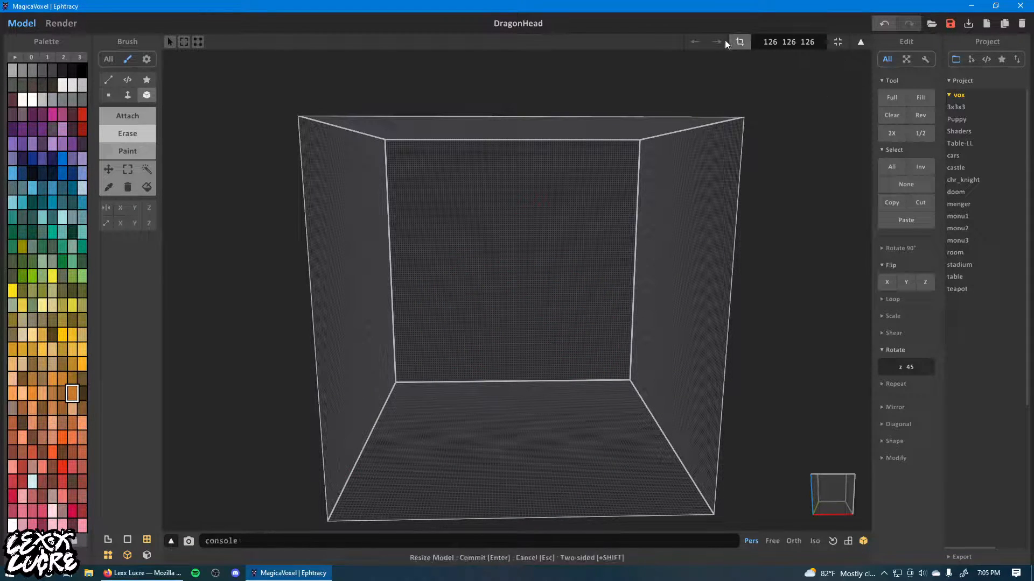
click(860, 43)
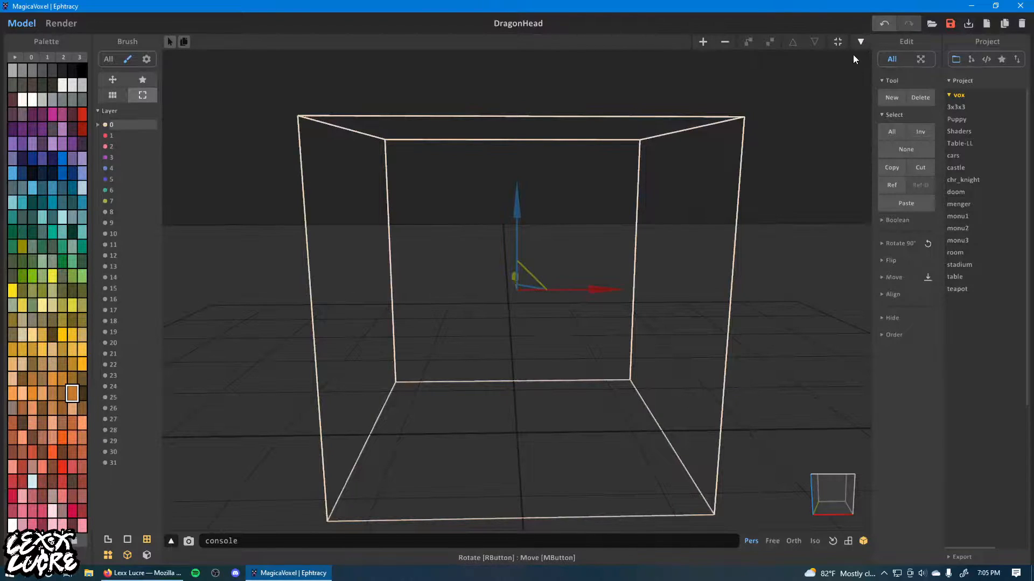
click(813, 84)
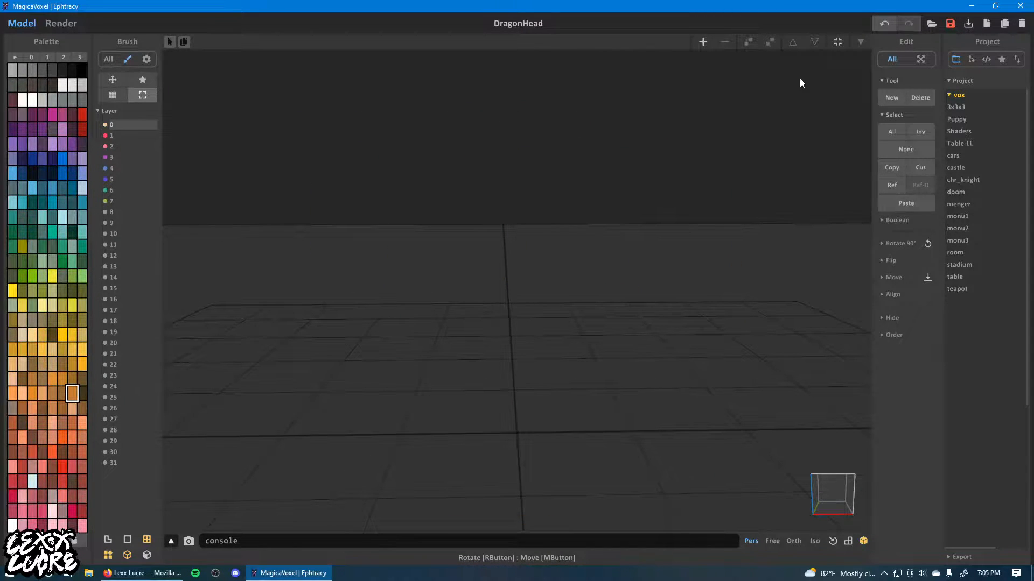
key(ctrl+z)
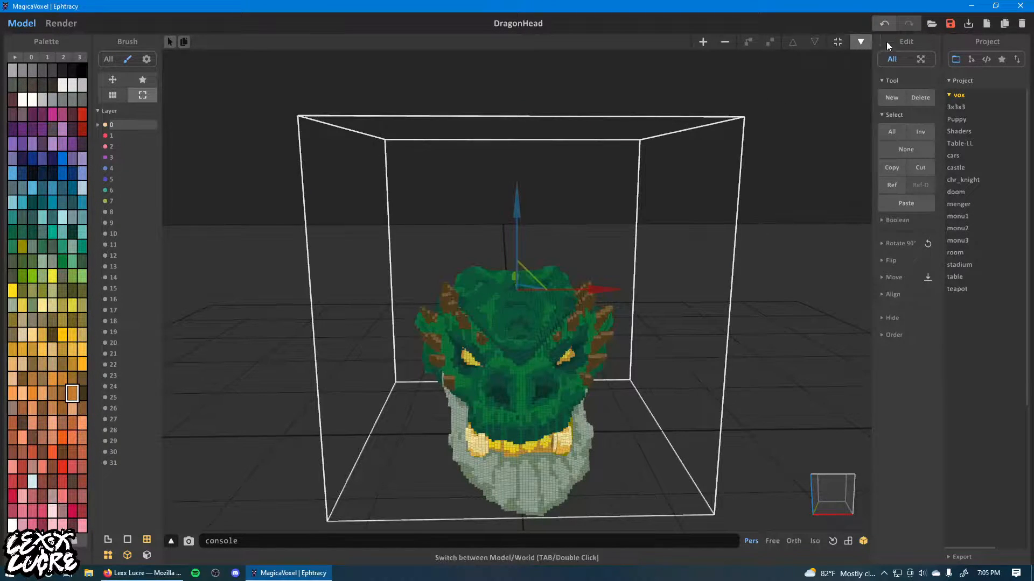
Save the restored DragonHead file.
click(950, 24)
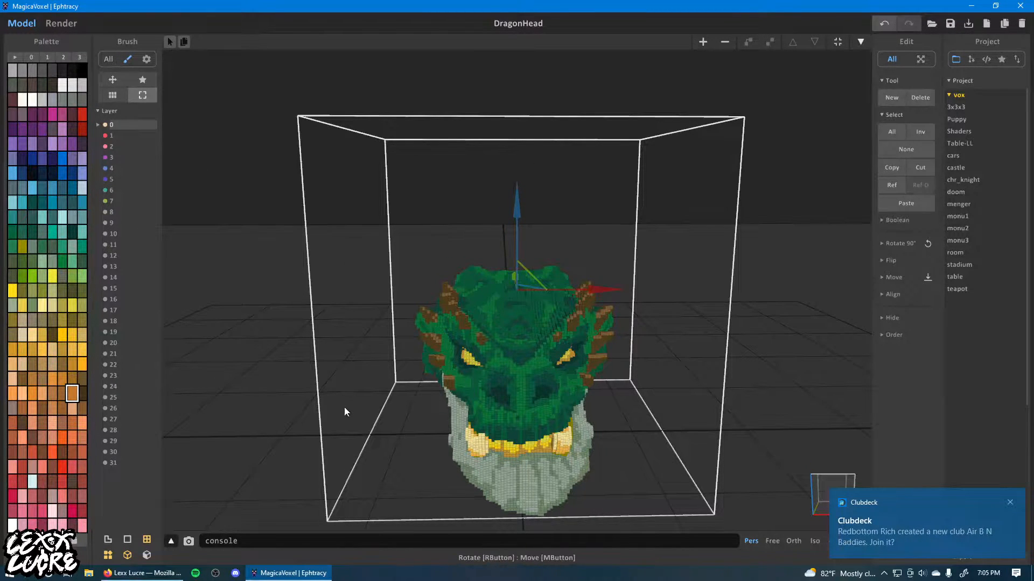
Enter and leave the model's edit mode, delete the dragon head object in world view and undo the deletion.
click(859, 42)
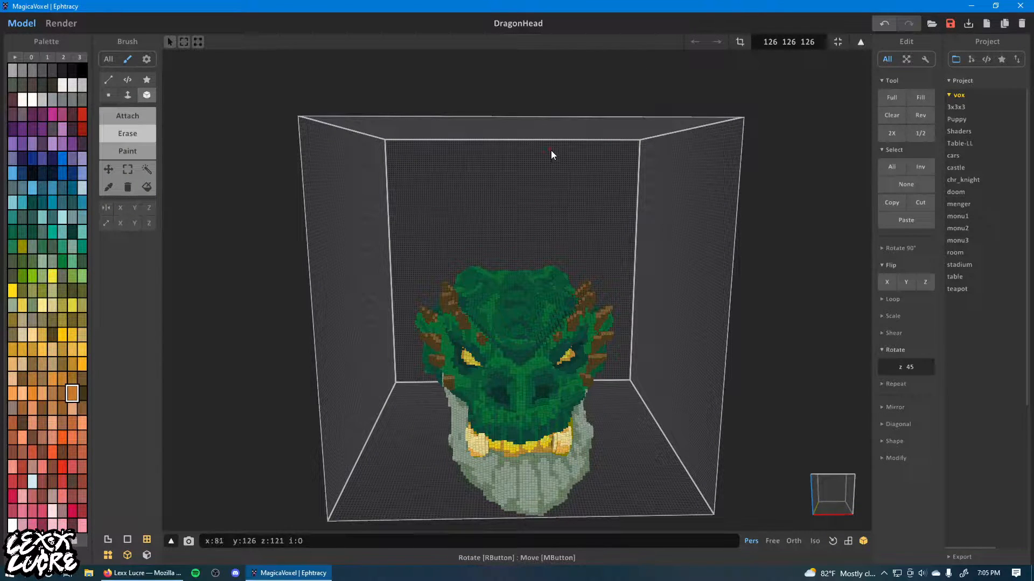
click(860, 42)
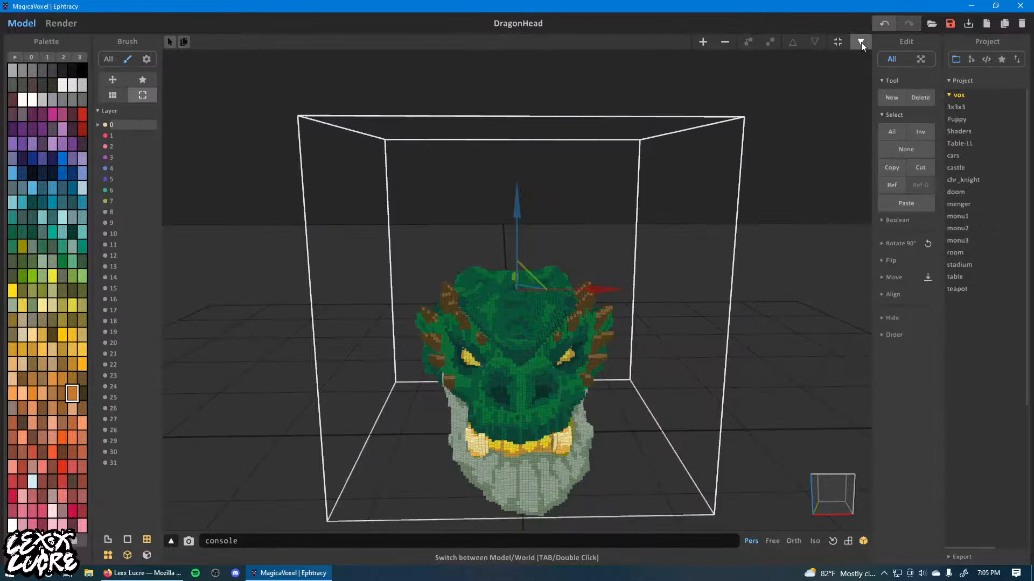
key(Delete)
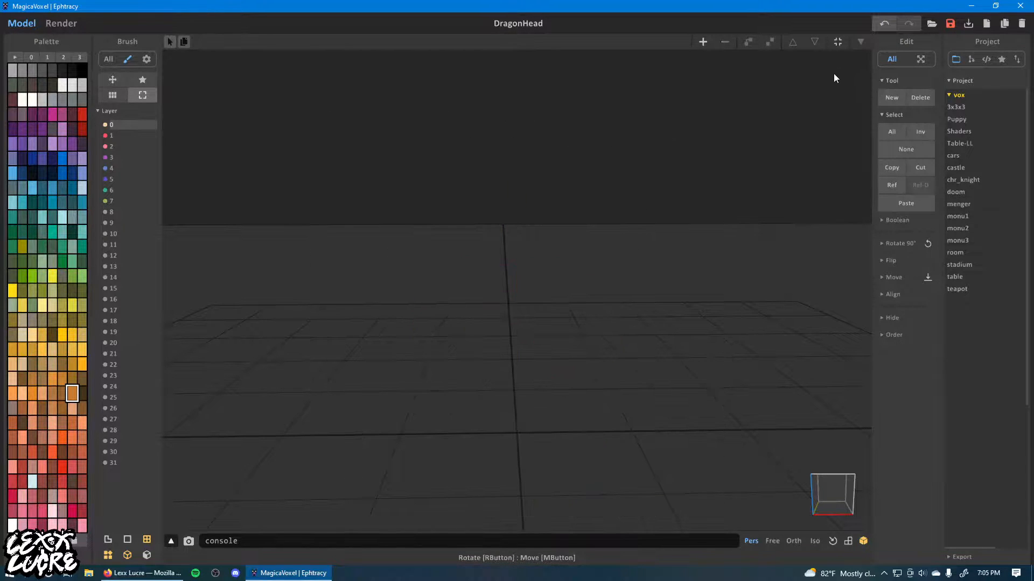
key(ctrl+z)
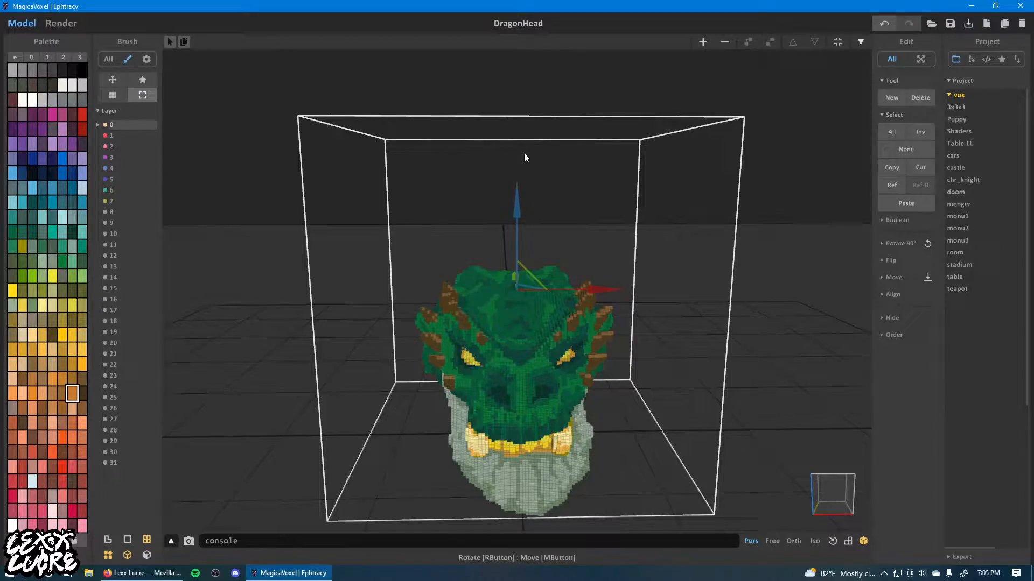
Switch to Voxels in Firefox and upload DragonHead.vox from the MEGAVOX folder to the selected vox model.
key(alt+Tab)
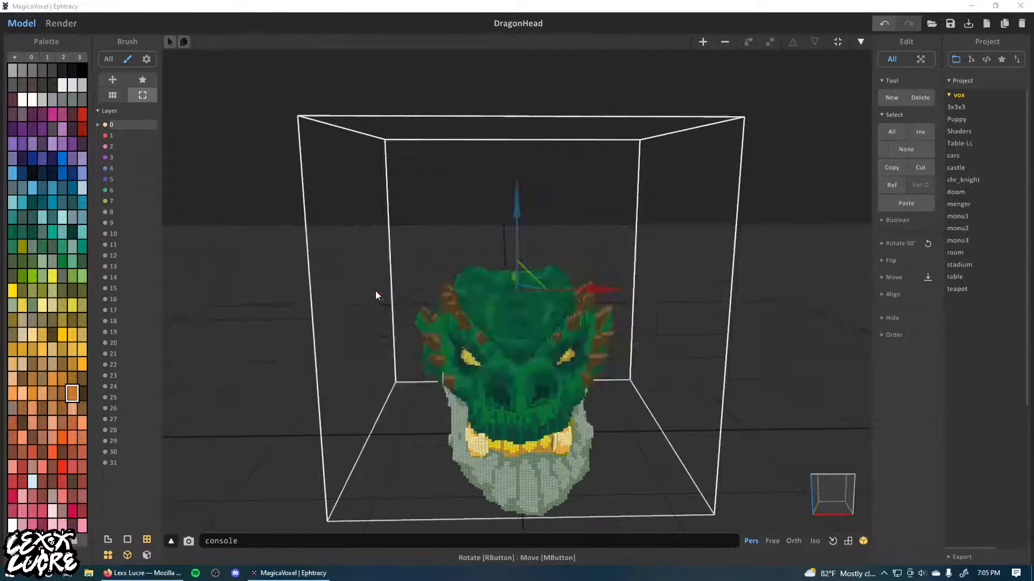
key(alt+Tab)
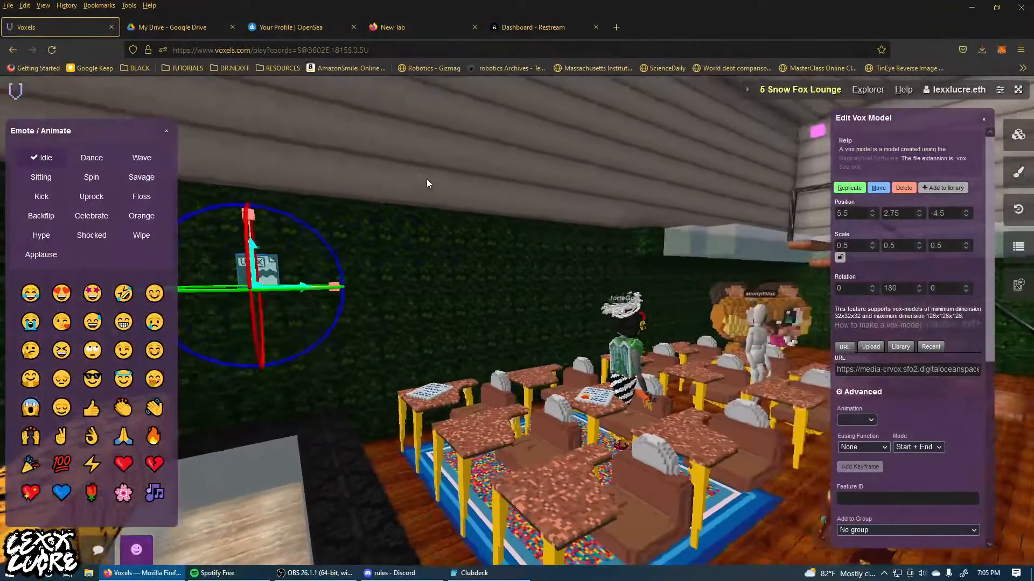
drag(426, 179, 431, 175)
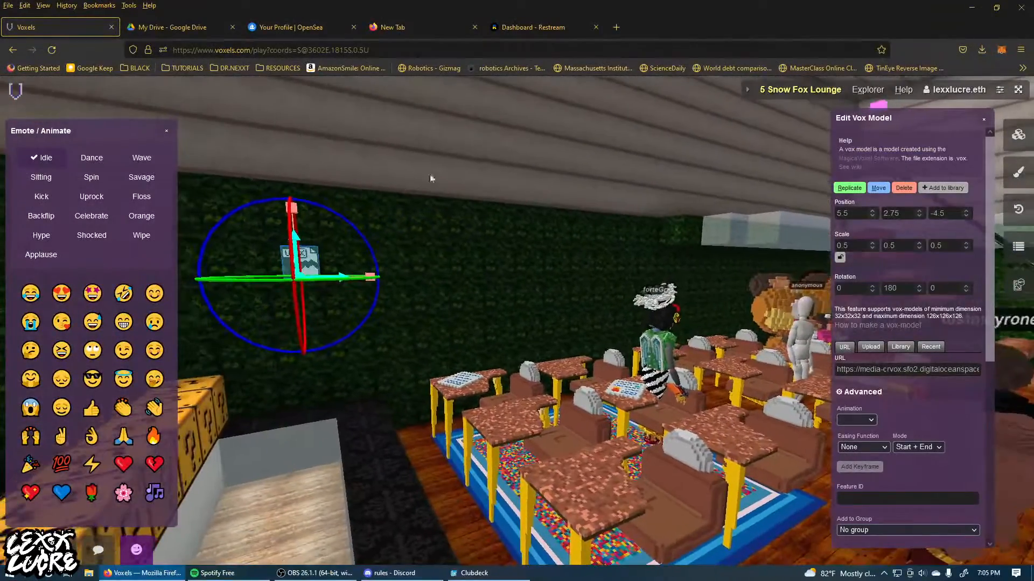
click(872, 348)
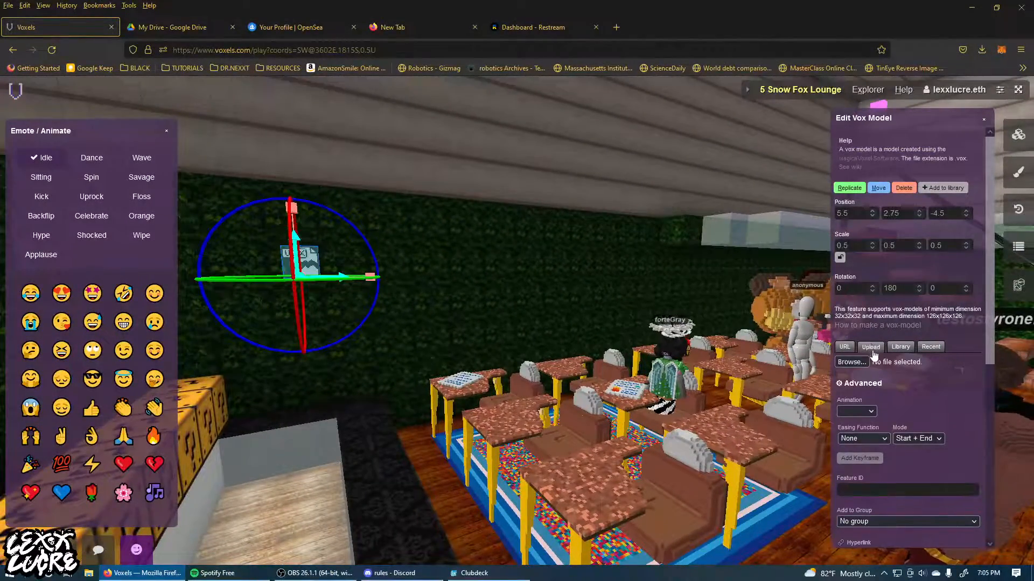
click(856, 364)
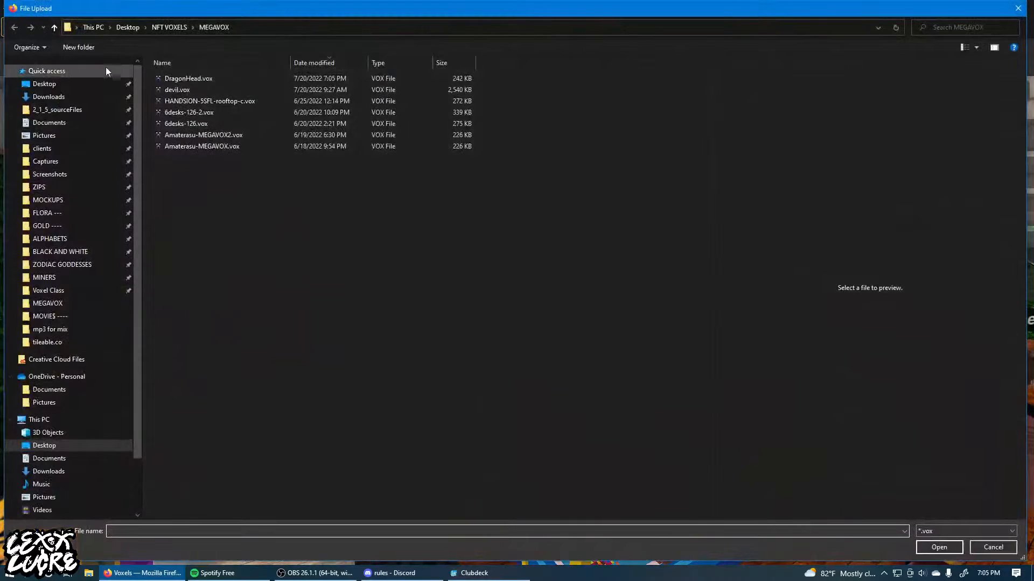
click(210, 78)
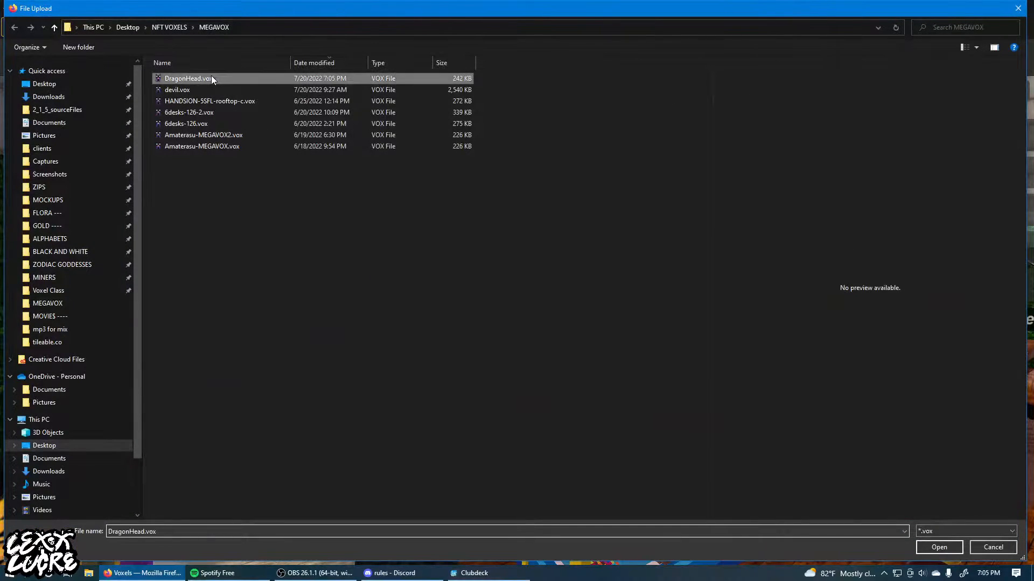
click(925, 547)
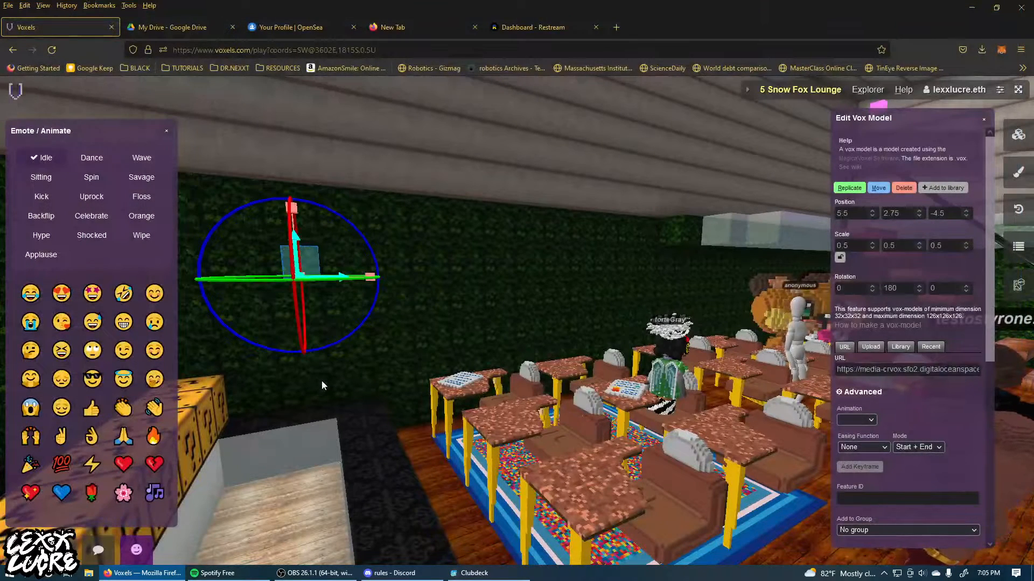
Rotate the uploaded dragon head to about 32.9 on X and -60.2 on Y so it tilts down toward the desks.
drag(322, 382, 304, 398)
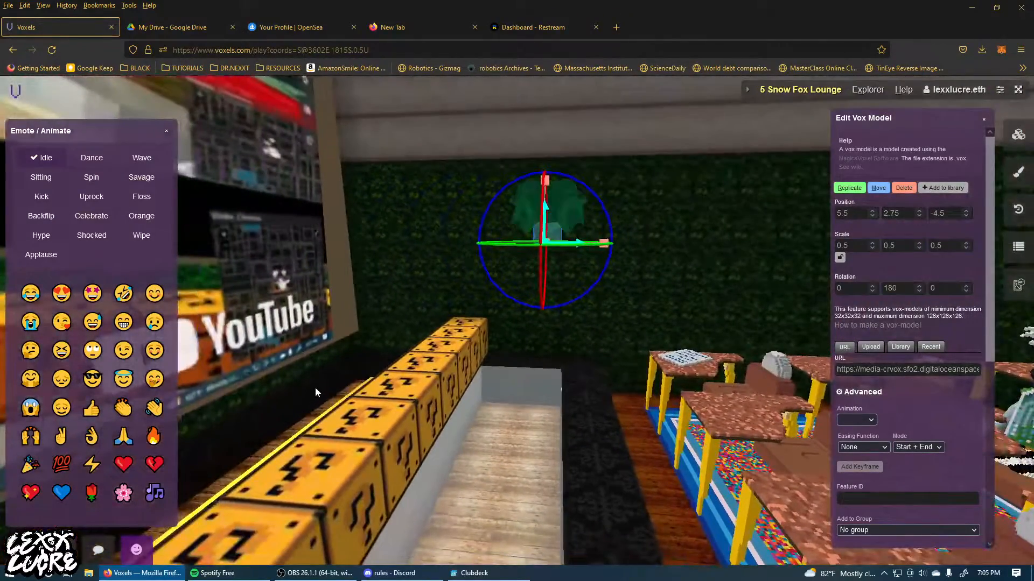
drag(399, 362, 570, 364)
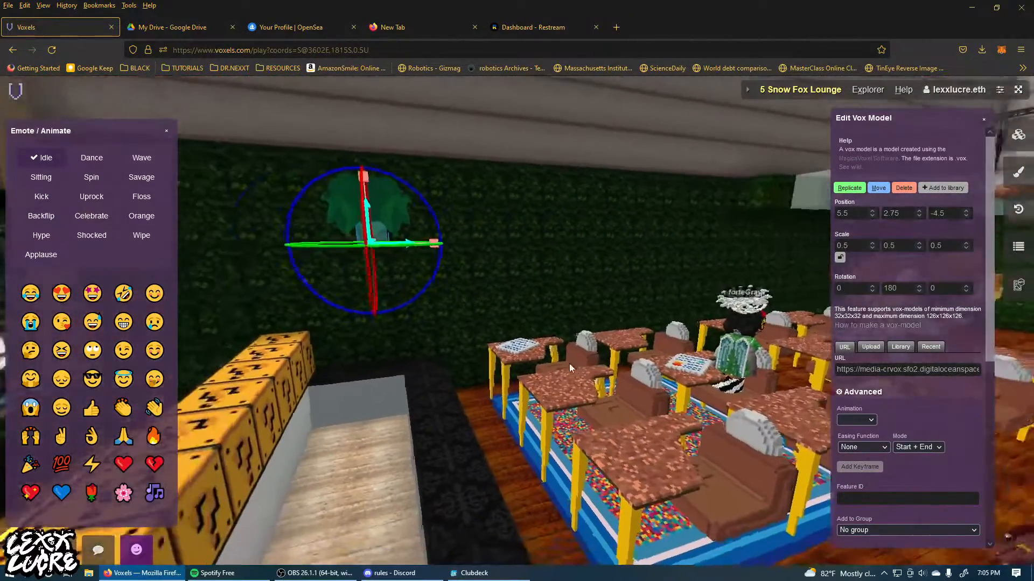
drag(416, 244, 445, 271)
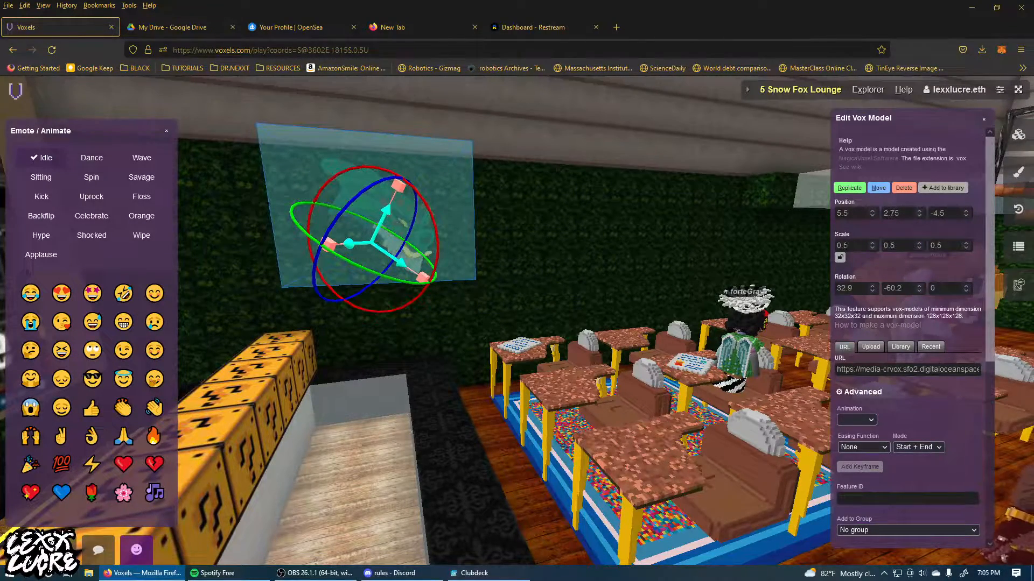
Scale the dragon head uniformly to 1.1 and shift it to a position of about 5.7, 2.65, -3.9.
double_click(843, 246)
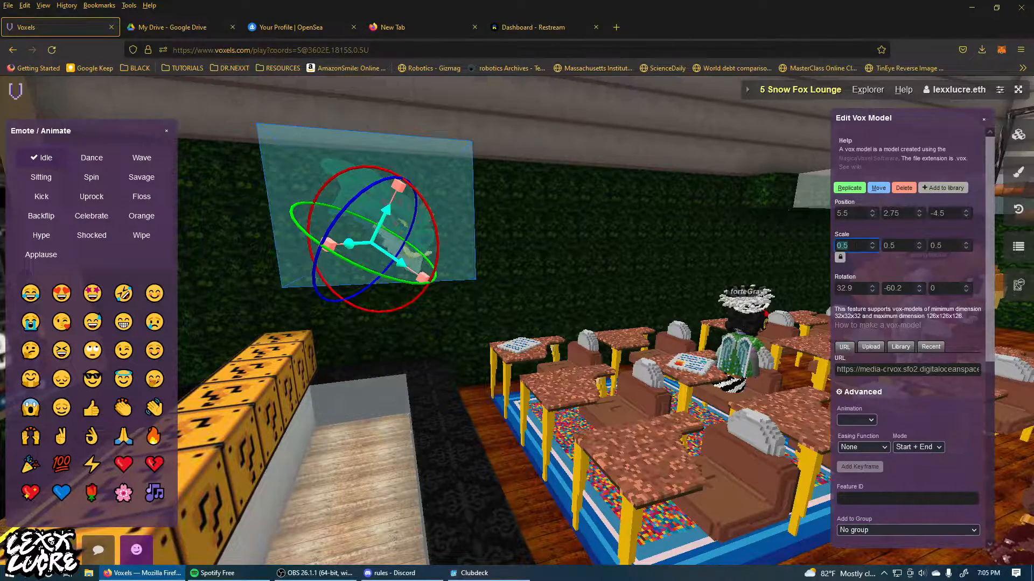
text(1.1)
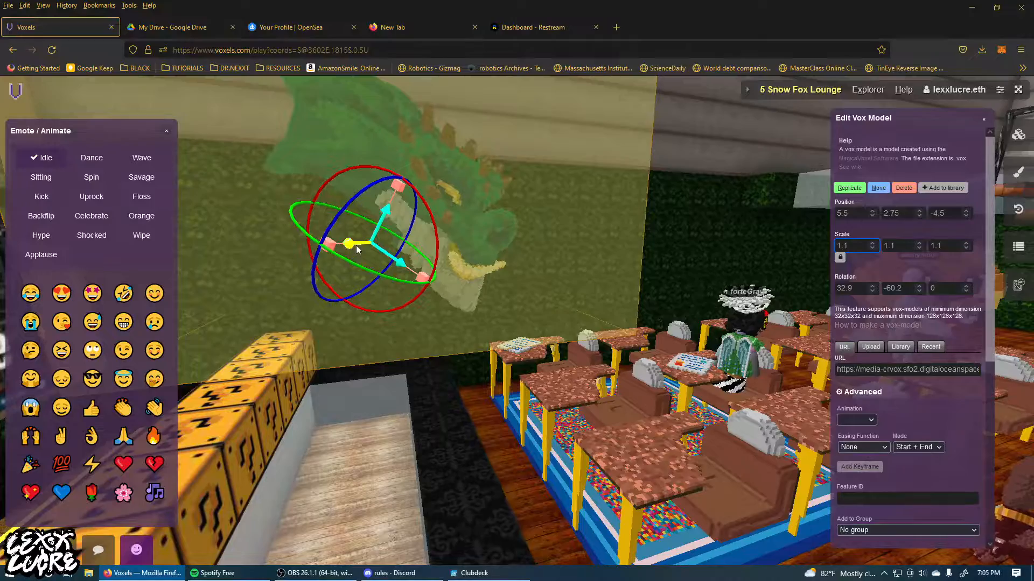
drag(348, 247, 361, 264)
click(403, 384)
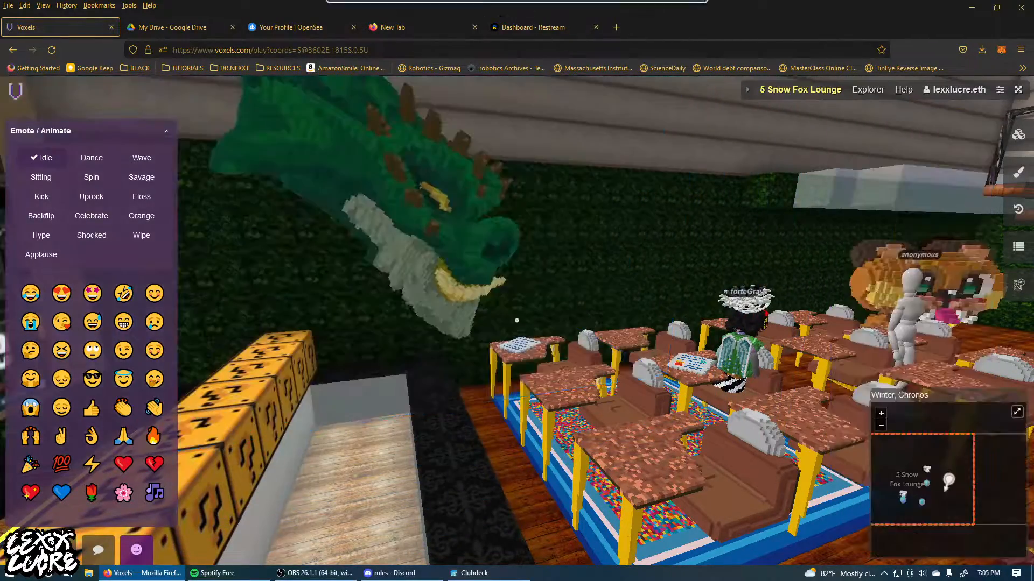
View the dragon head from across the classroom and relocate it with Move to the upper wall above the chalkboard.
key(s)
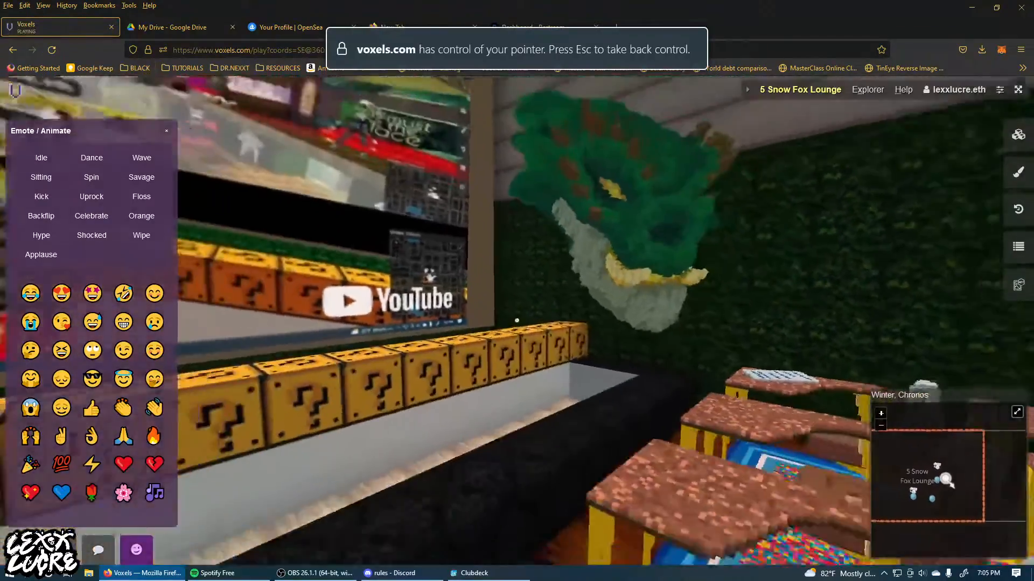
key(s)
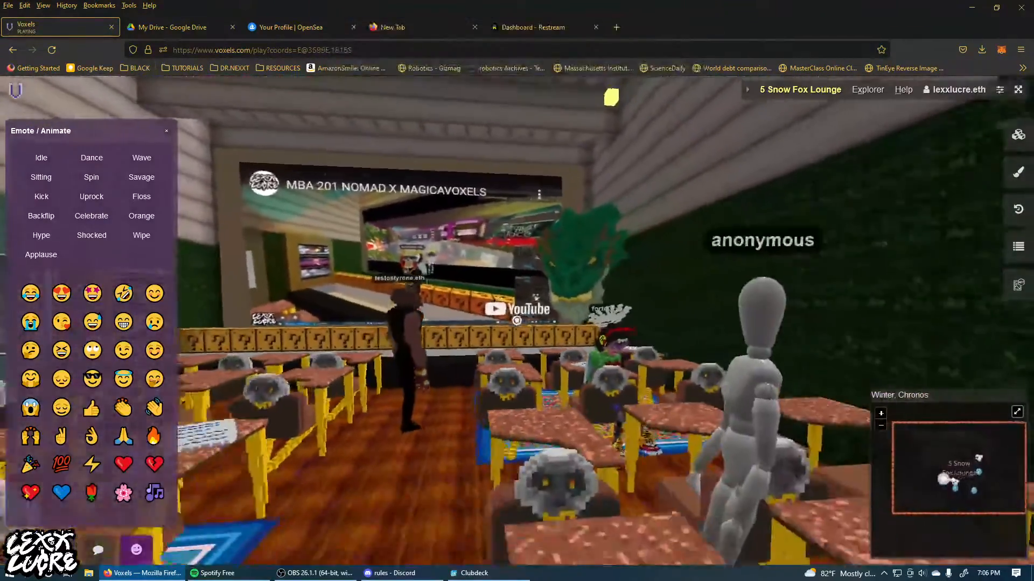
key(w)
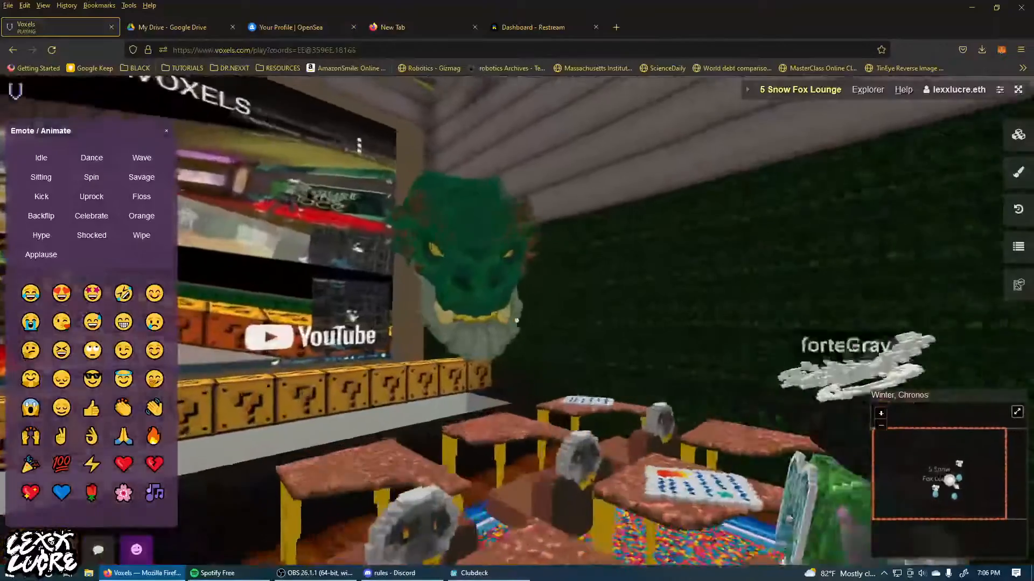
key(w)
right_click(517, 320)
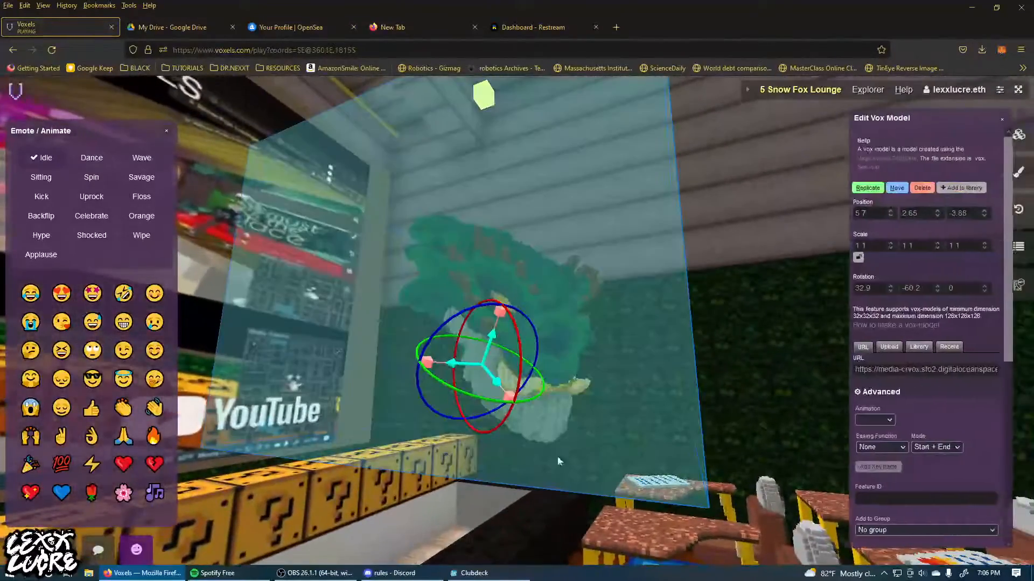
click(900, 190)
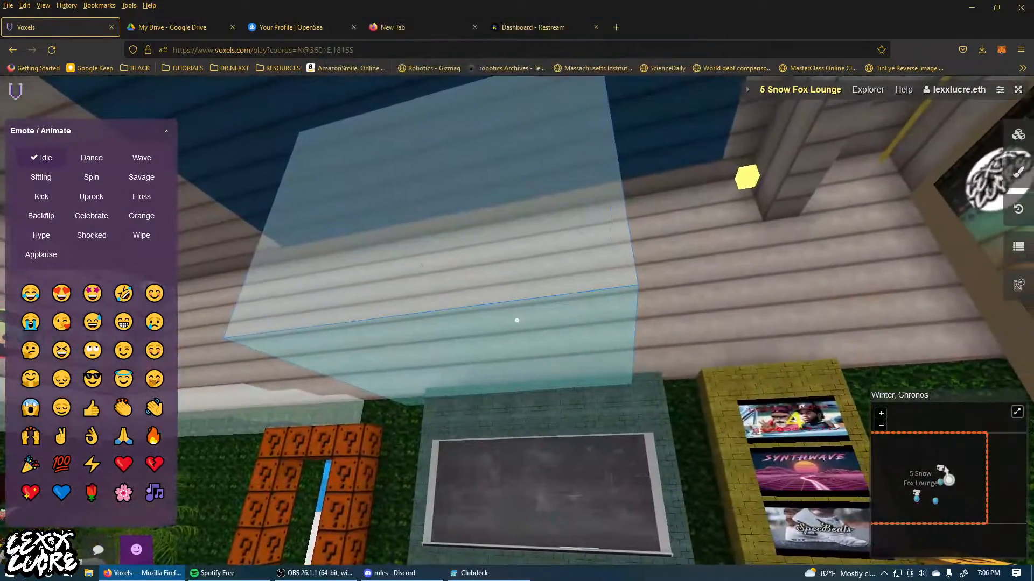
click(516, 321)
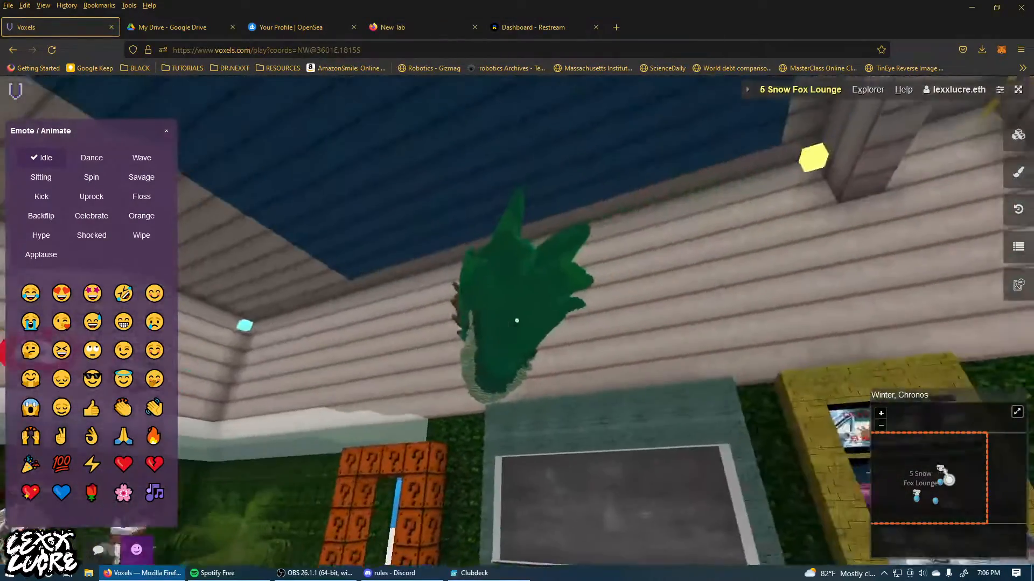
Rotate the dragon head to about 31.5, -159, 11.5 and position it at about 2.85, 4.05, 4 above the chalkboard.
right_click(517, 321)
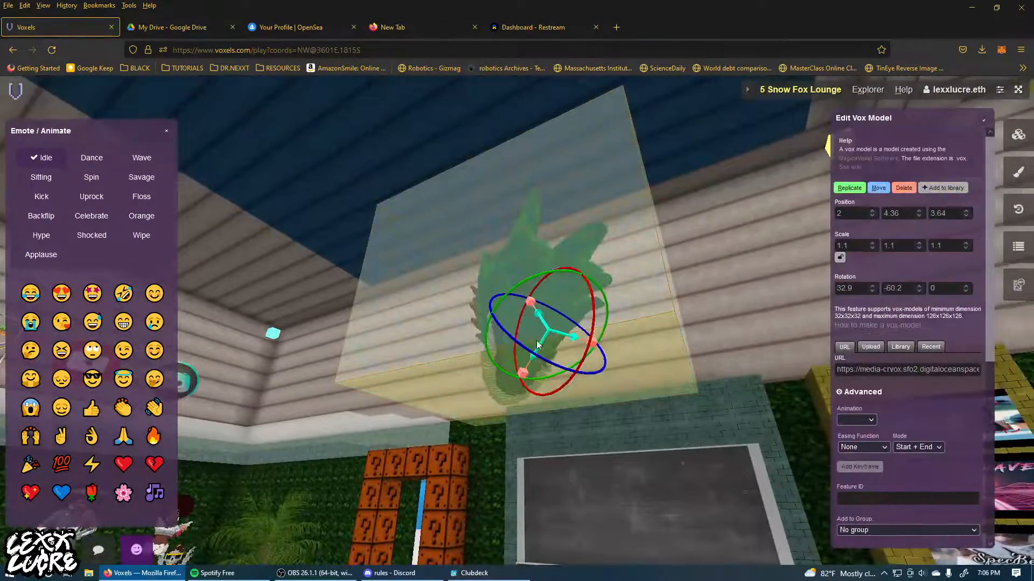
drag(536, 345, 637, 351)
drag(514, 293, 521, 337)
drag(521, 336, 599, 337)
drag(337, 300, 515, 359)
key(s)
key(a)
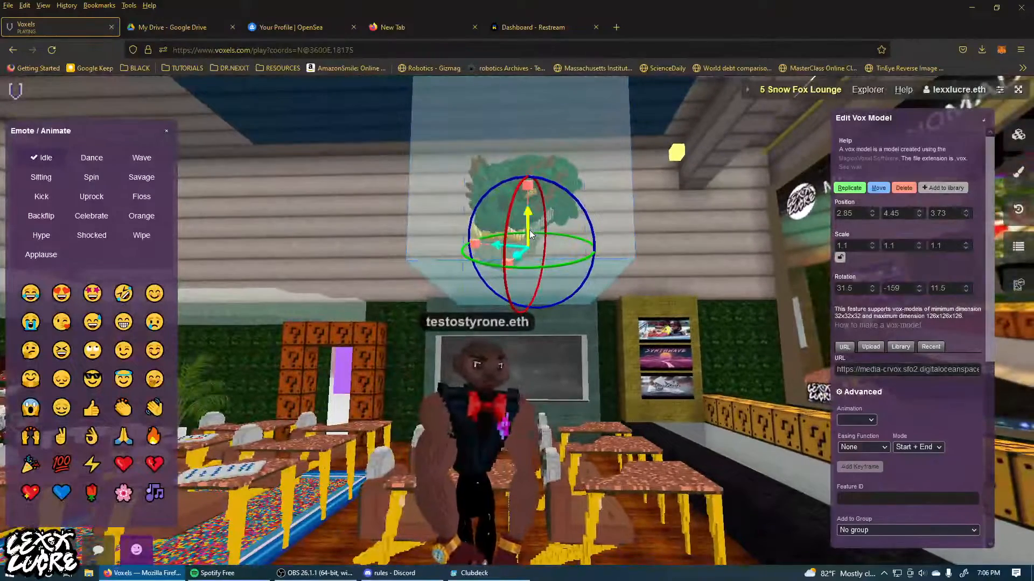
drag(532, 226, 538, 267)
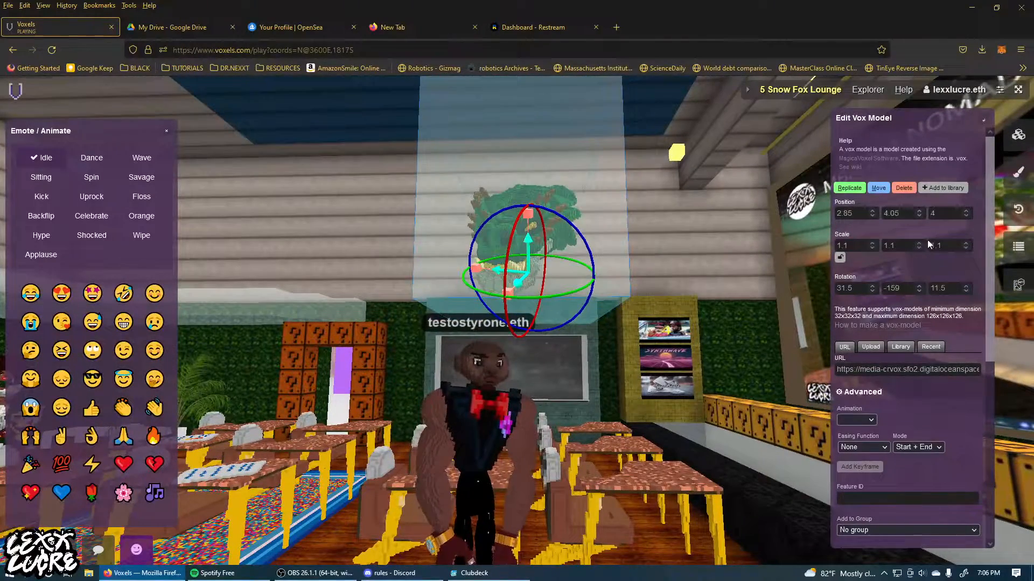
Try stretching only the dragon head's X scale to 1.3 and return it to 1.1.
click(857, 246)
key(Up)
key(Up)
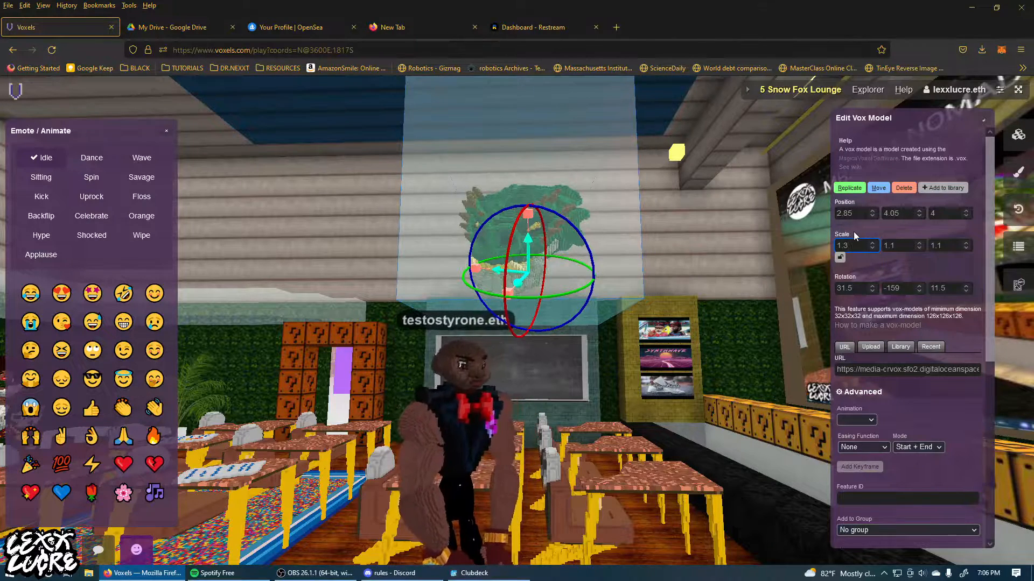
key(Down)
key(Down)
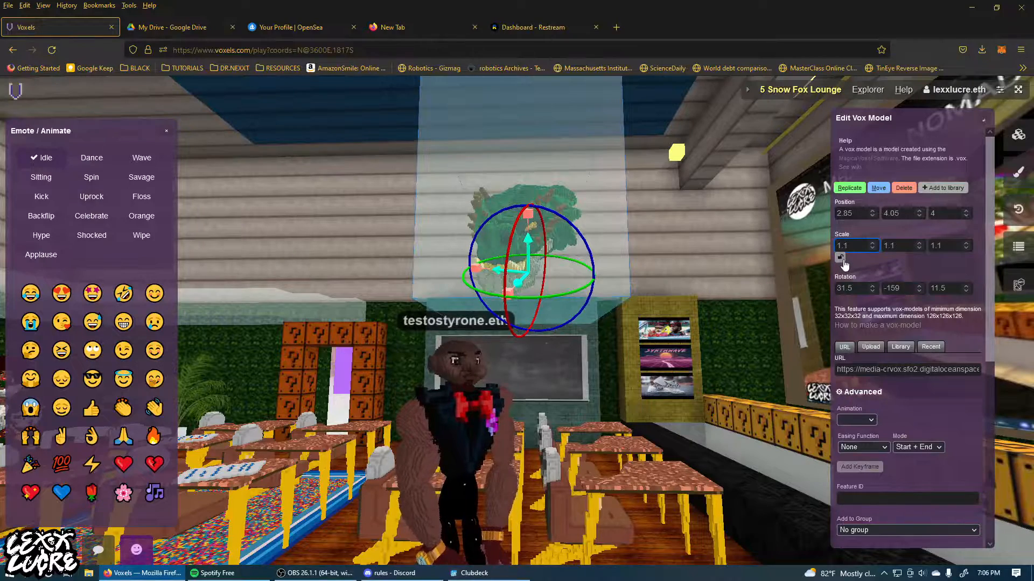
Lock the scale proportions, enlarge the dragon head uniformly to 1.6 and leave the model editor.
key(Up)
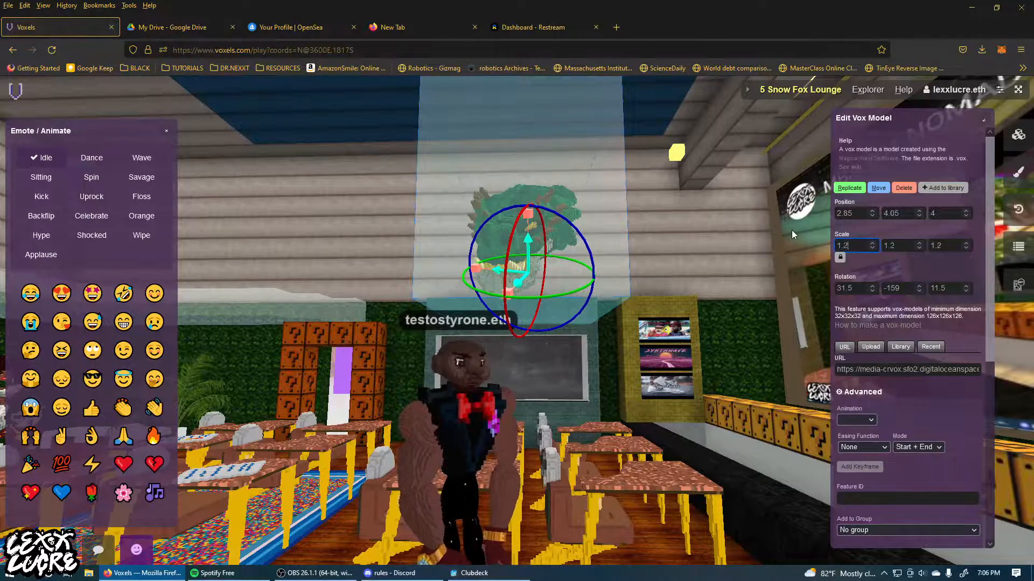
key(Up)
key(Up)
key(Up)
key(Up)
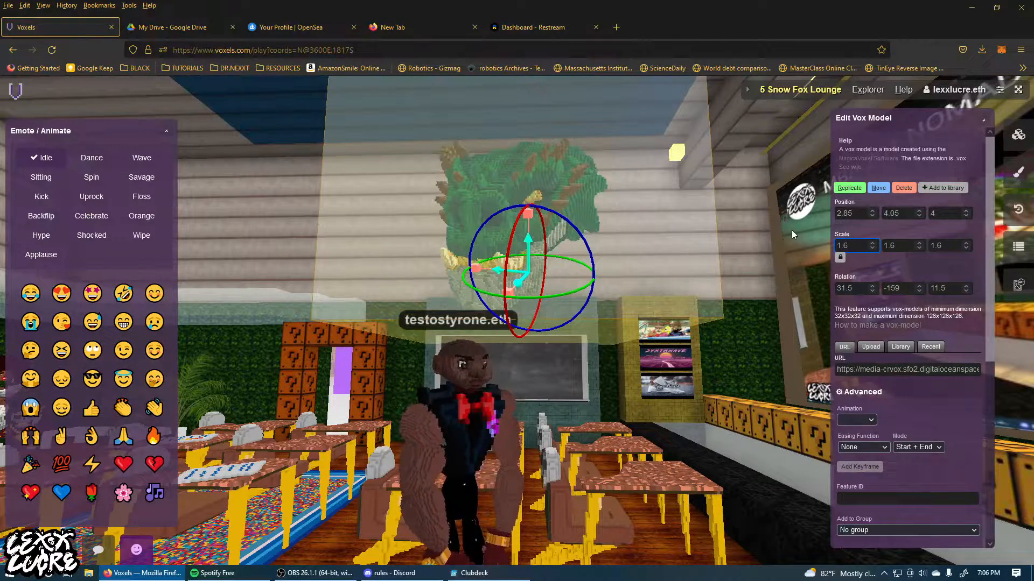
click(791, 230)
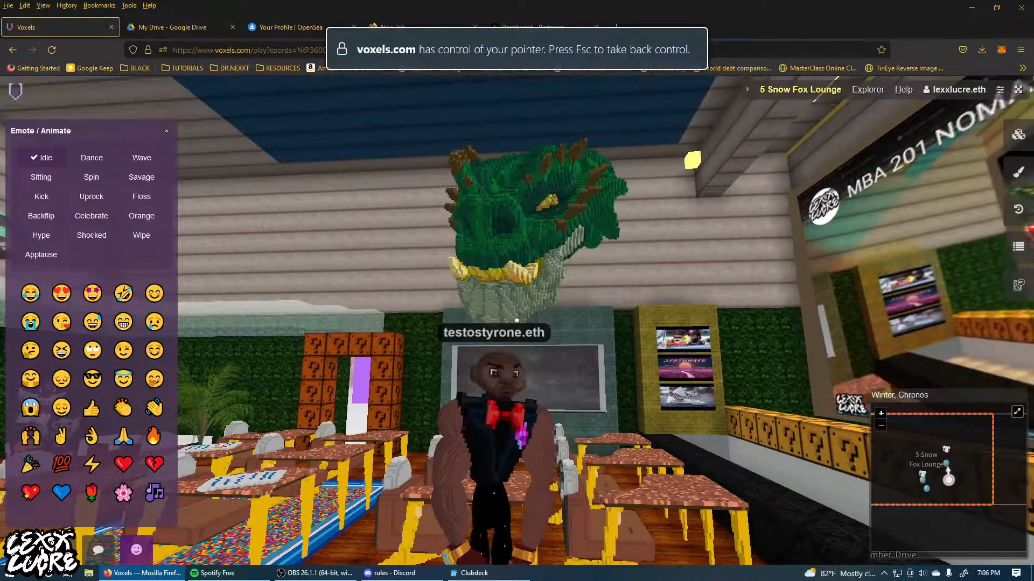
Examine the enlarged dragon head from other spots in the classroom and open the tool for adding parcel content.
key(d)
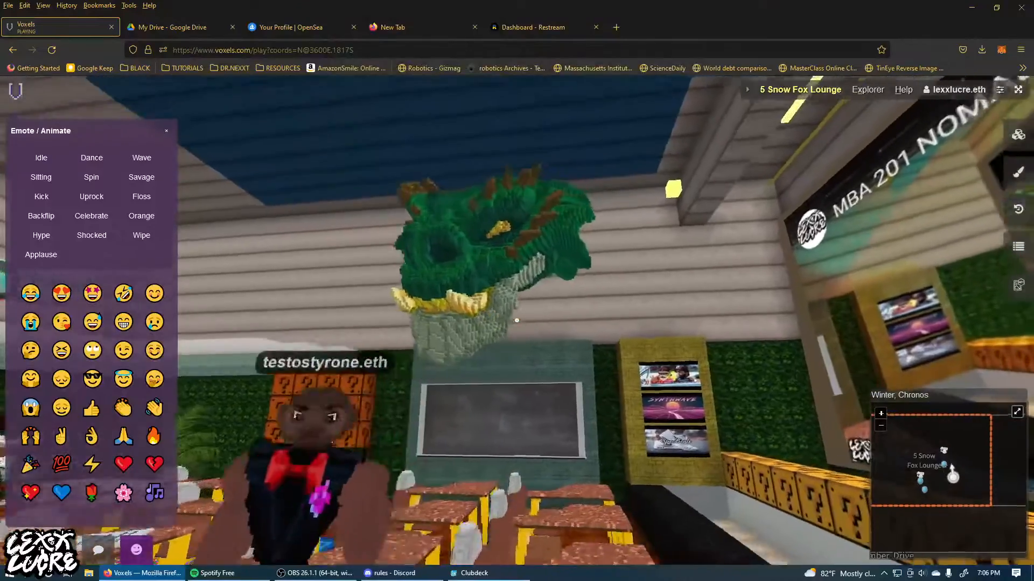
key(w)
key(d)
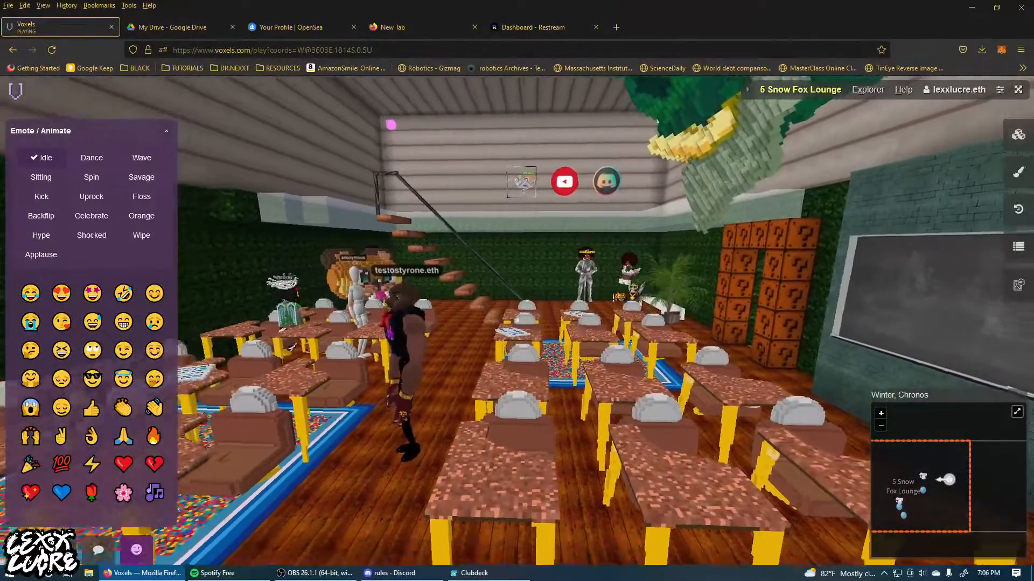
key(Tab)
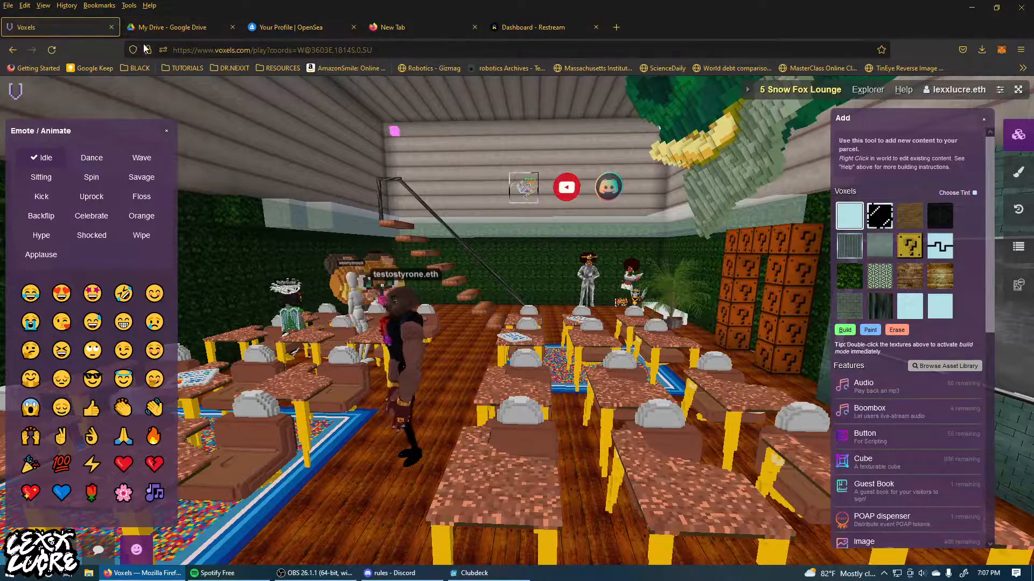
drag(548, 273, 476, 289)
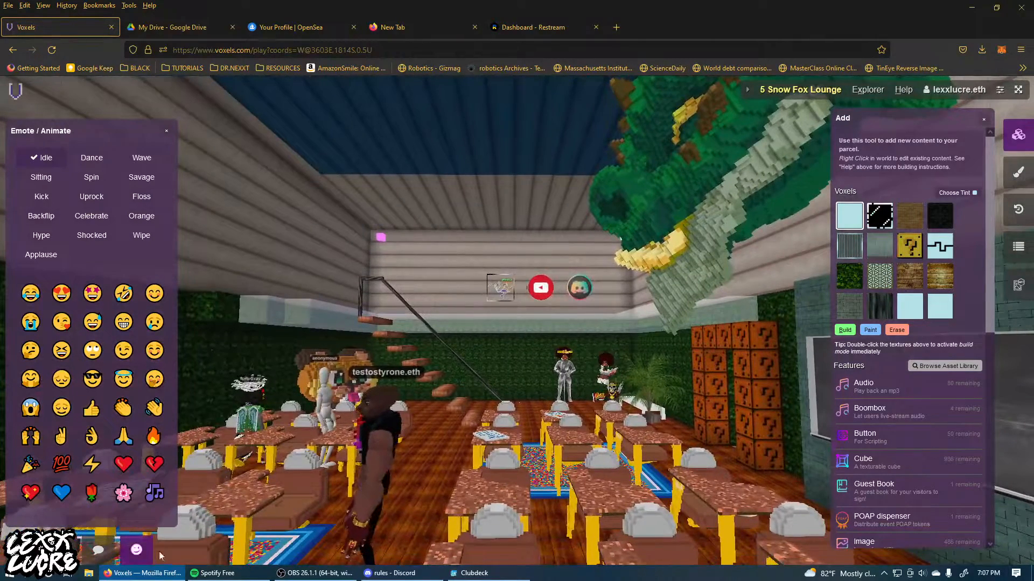